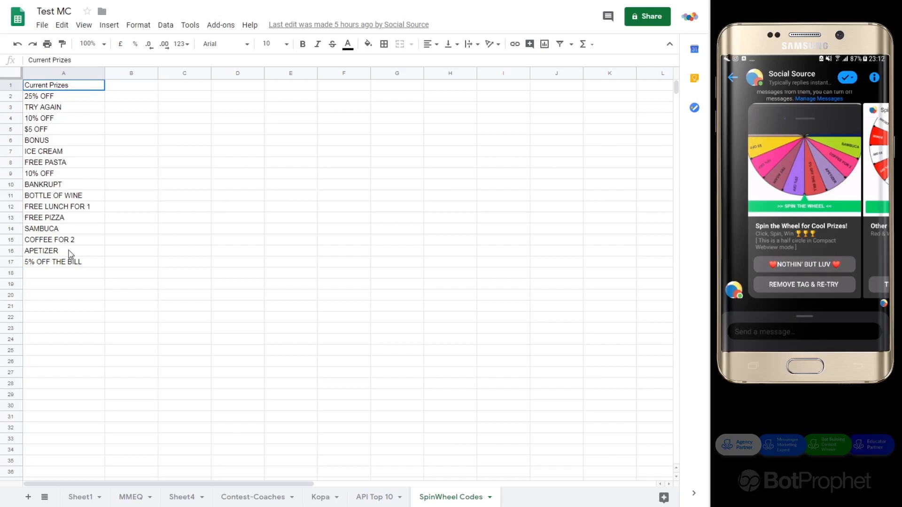
# Select the prize list from 25% OFF to 5% OFF THE BILL in the SpinWheel Codes sheet
pyautogui.moveTo(68, 260); pyautogui.dragTo(51, 92)
pyautogui.click(66, 100)
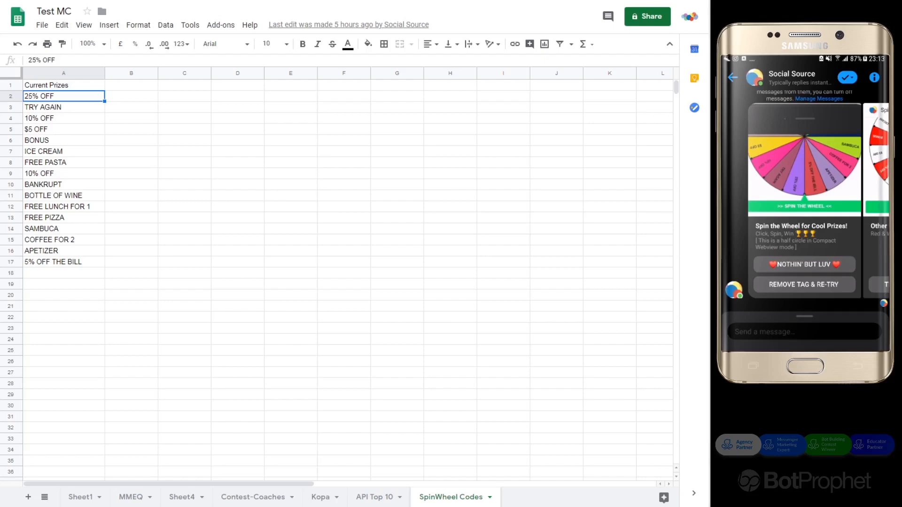
pyautogui.keyDown('shift'); pyautogui.click(52, 265); pyautogui.keyUp('shift')
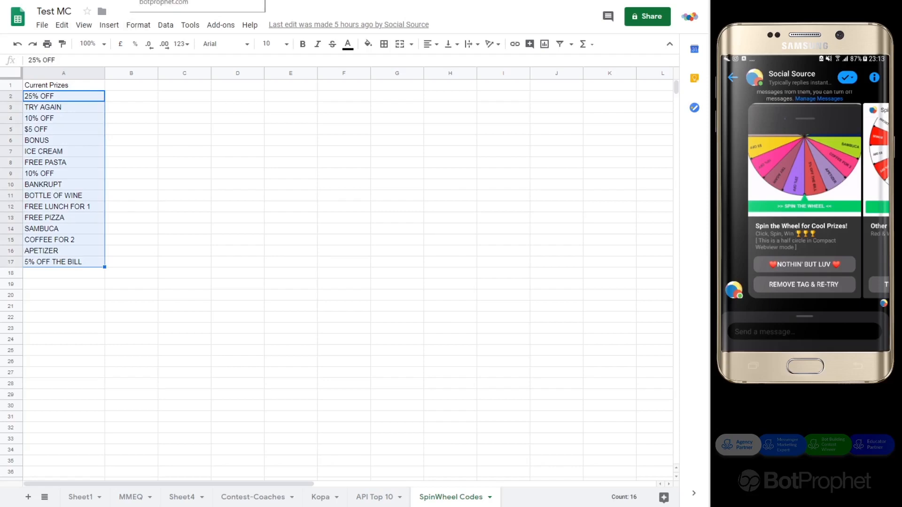
# Switch to BotProphet's Spin the Wheel form and review its specification fields down to the wheel color schemes
pyautogui.click(162, 1)
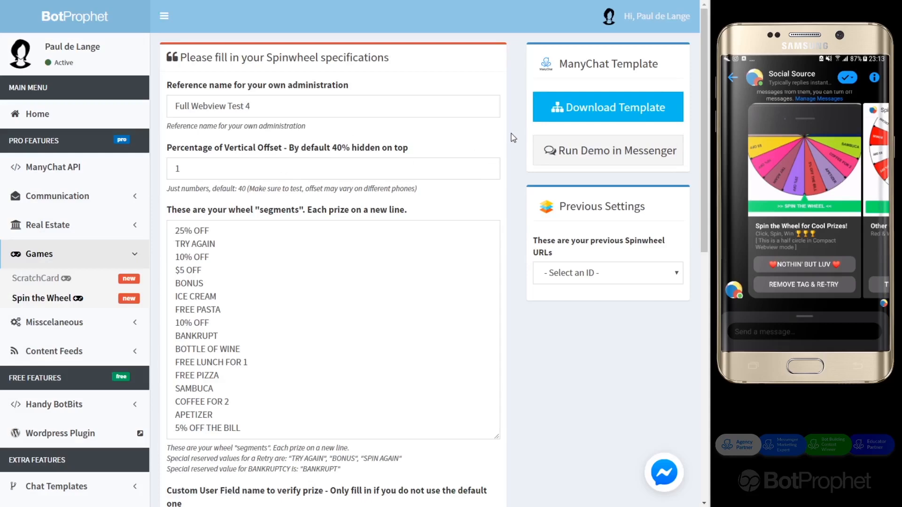
pyautogui.scroll(-7, 302, 202)
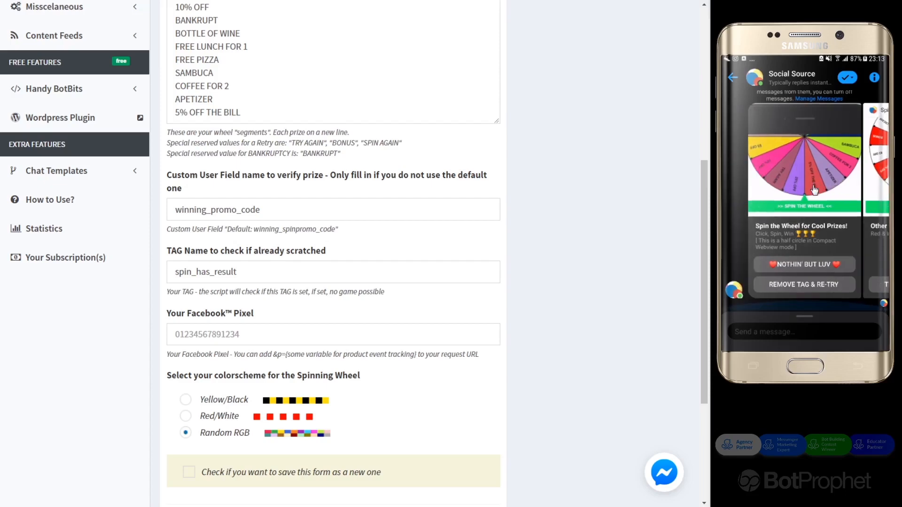
pyautogui.scroll(3, 814, 190)
pyautogui.scroll(-3, 814, 190)
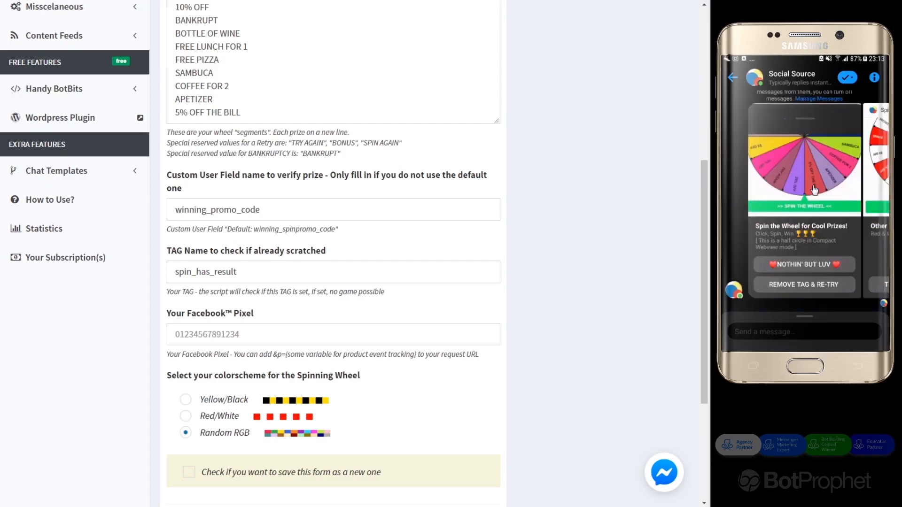
# Browse the three spin wheel cards in the phone's Messenger chat and return towards the first ones
pyautogui.moveTo(866, 181); pyautogui.dragTo(725, 179)
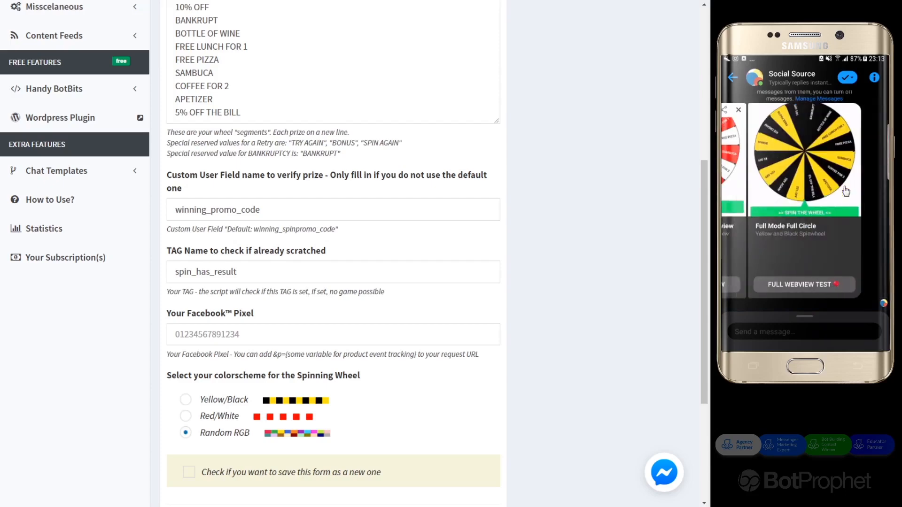
pyautogui.moveTo(844, 196); pyautogui.dragTo(726, 194)
pyautogui.moveTo(806, 189); pyautogui.dragTo(870, 192)
pyautogui.moveTo(810, 188); pyautogui.dragTo(874, 190)
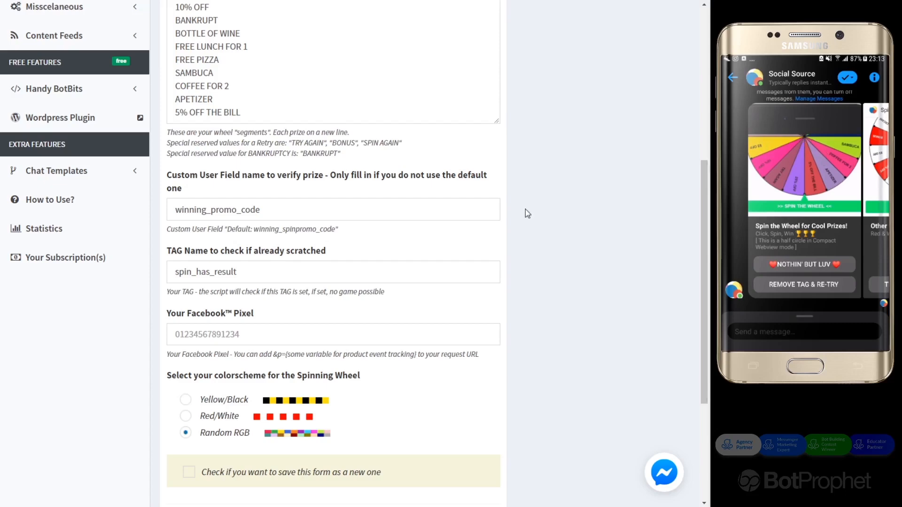
# Compare the wheel segments listed in the BotProphet form with the prize list in the Google Sheets document
pyautogui.scroll(7, 527, 212)
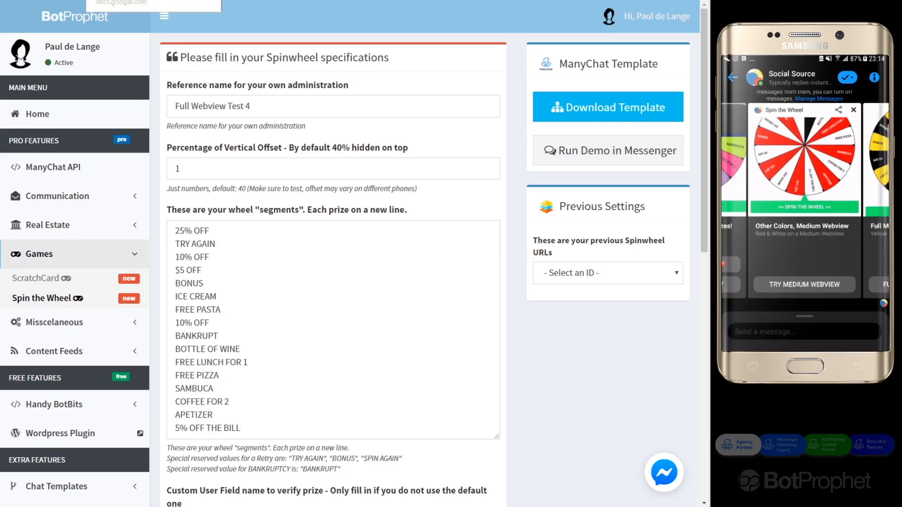
pyautogui.click(112, 1)
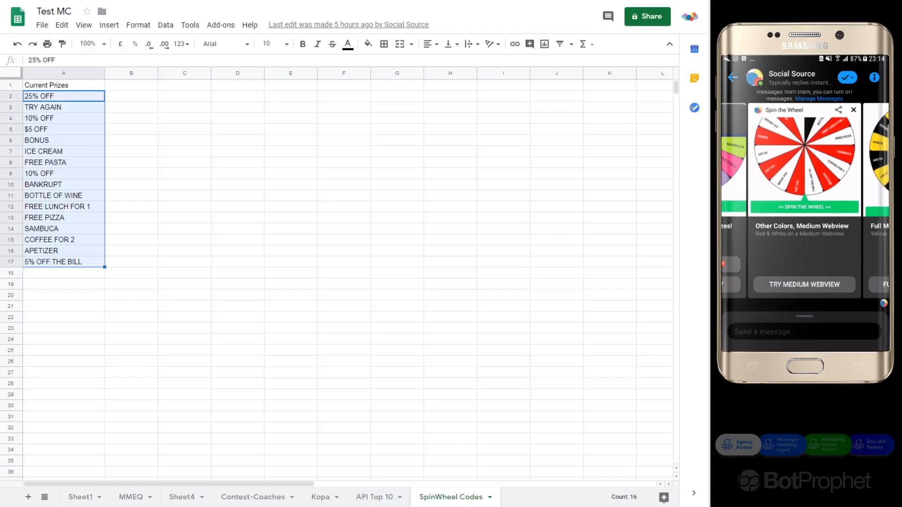
pyautogui.click(197, 1)
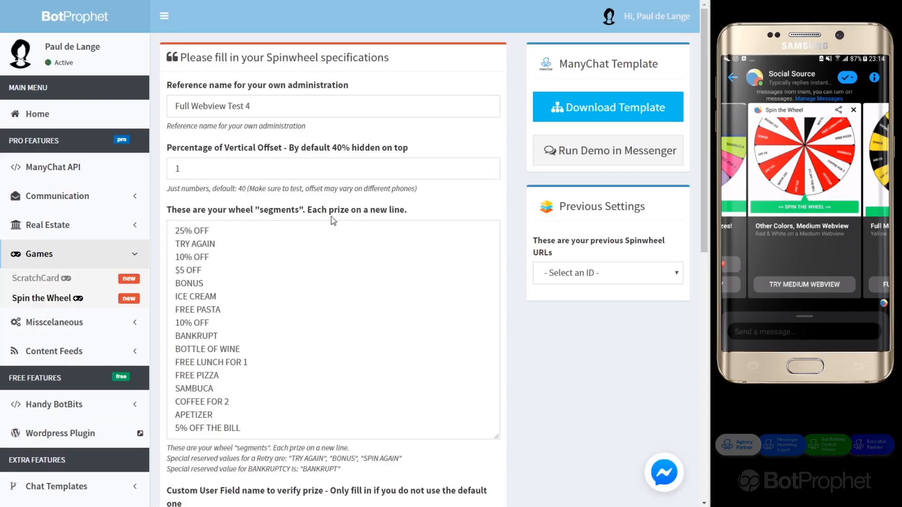
pyautogui.moveTo(242, 428); pyautogui.dragTo(168, 234)
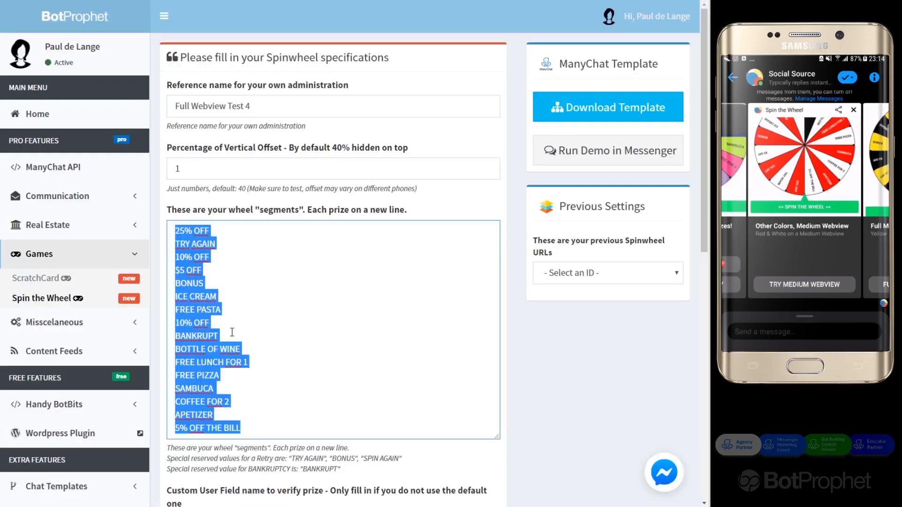
pyautogui.click(232, 332)
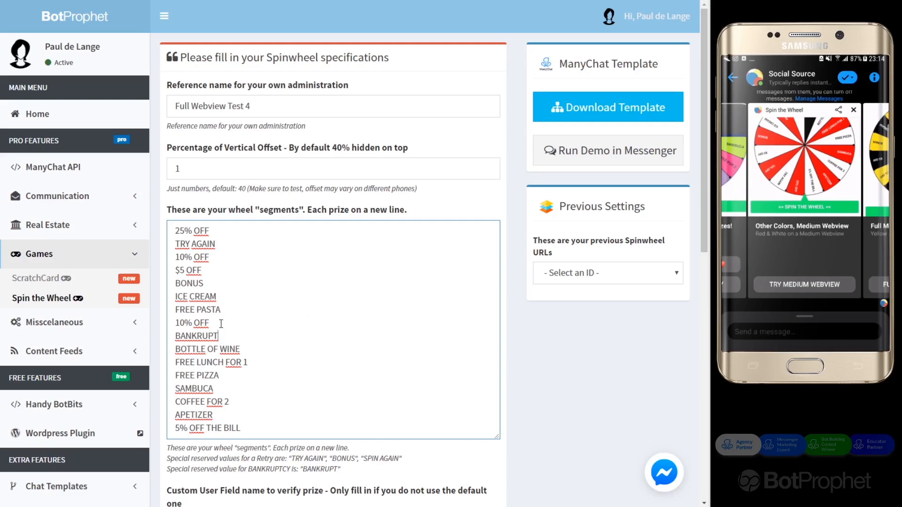
pyautogui.click(227, 336)
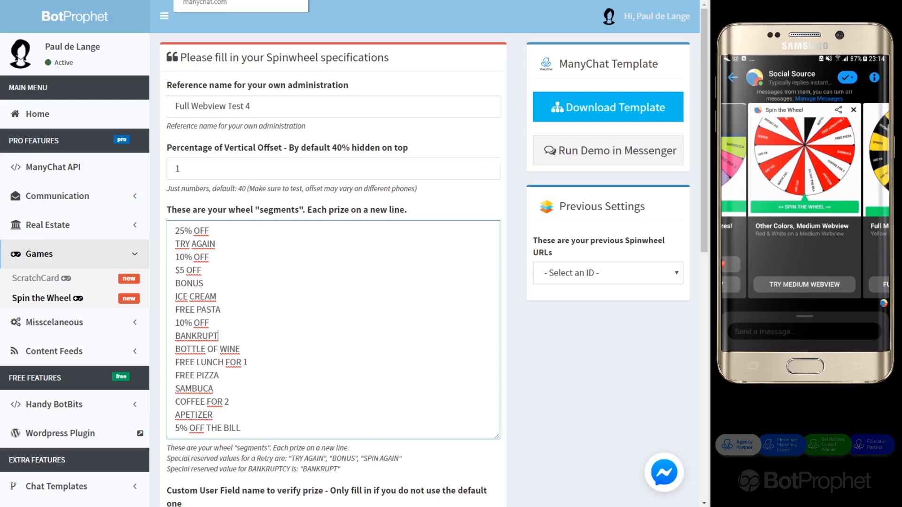
# Switch to the Spinwheel copy flow in ManyChat and auto-arrange its steps on the canvas
pyautogui.click(221, 0)
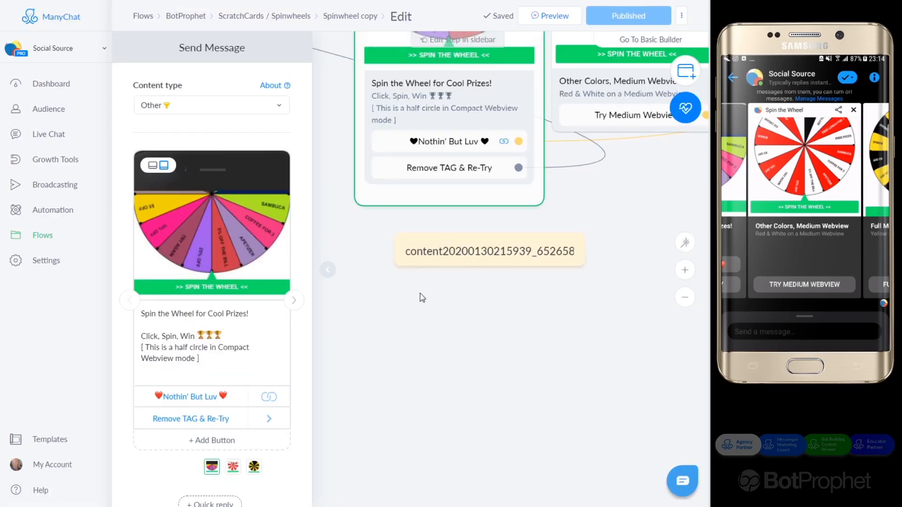
pyautogui.click(393, 267)
pyautogui.scroll(-3, 393, 266)
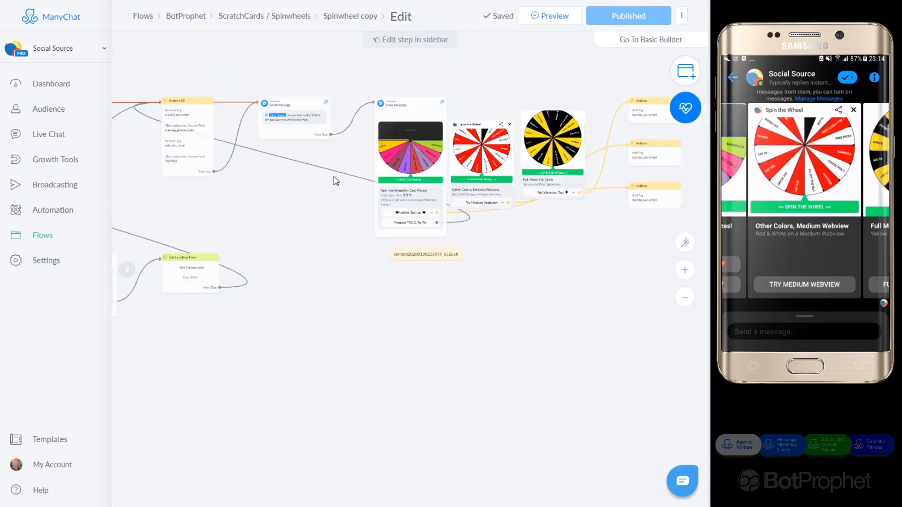
pyautogui.moveTo(296, 210); pyautogui.dragTo(491, 248)
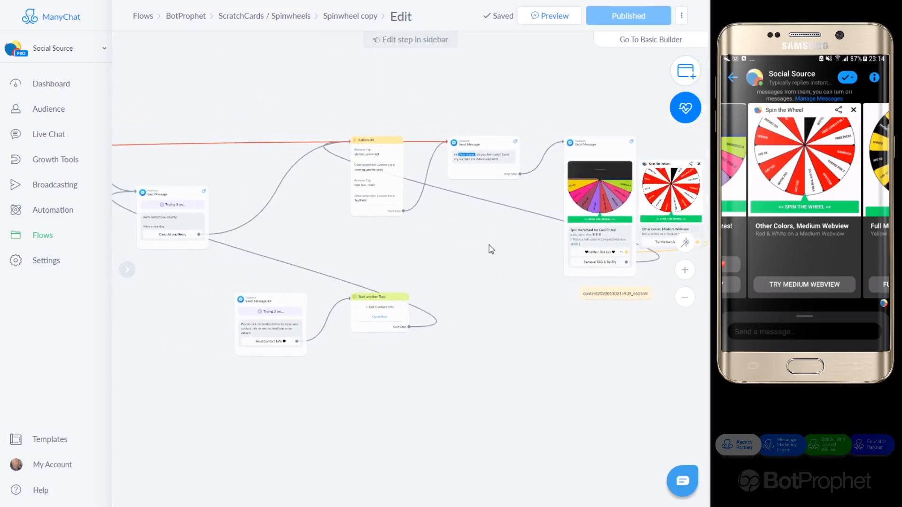
pyautogui.moveTo(345, 239); pyautogui.dragTo(466, 235)
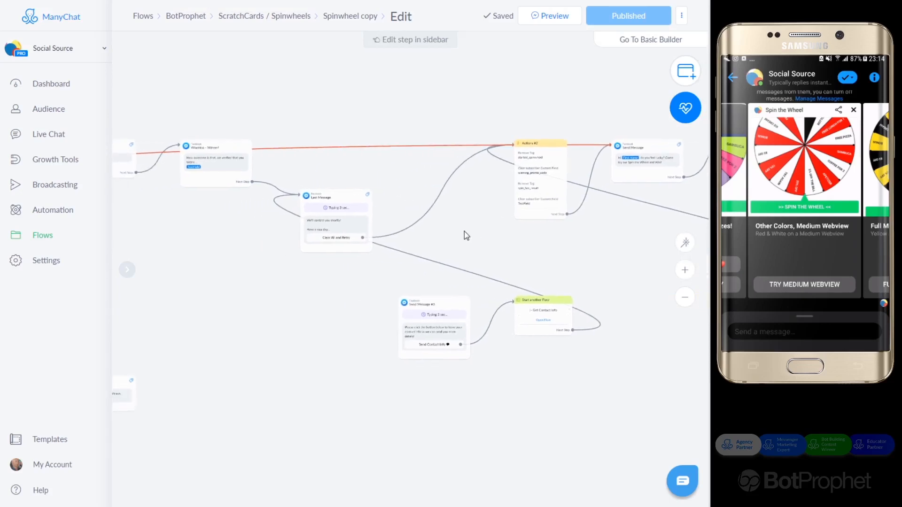
pyautogui.click(681, 244)
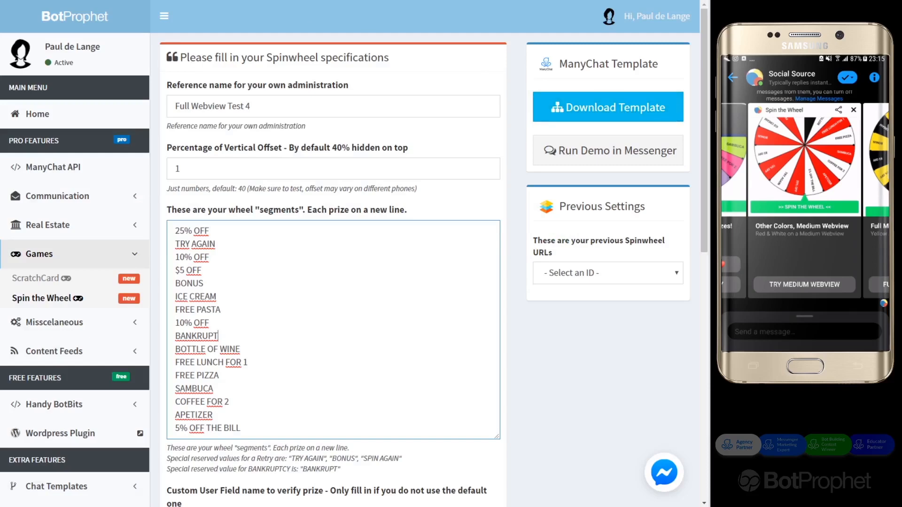
# Return to the ManyChat flow and examine the starting condition that checks for the started_spinwheel tag
pyautogui.click(183, 0)
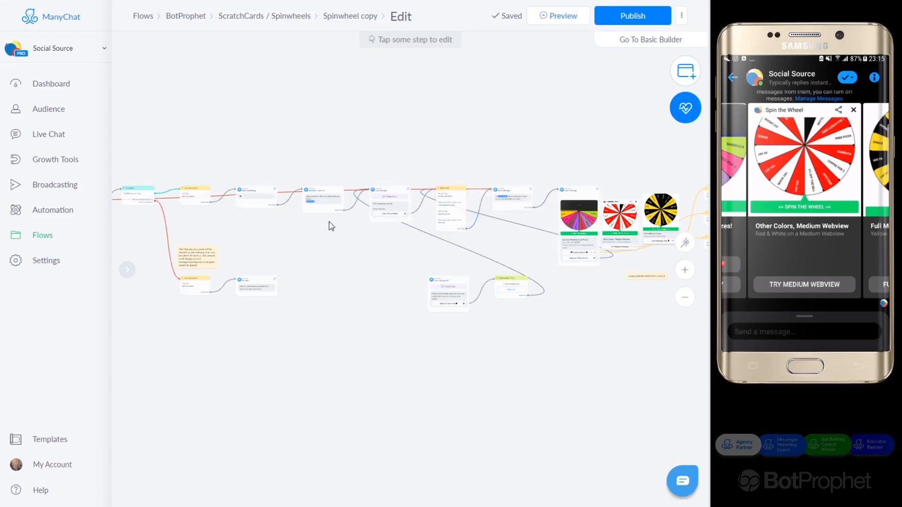
pyautogui.moveTo(298, 233); pyautogui.dragTo(413, 233)
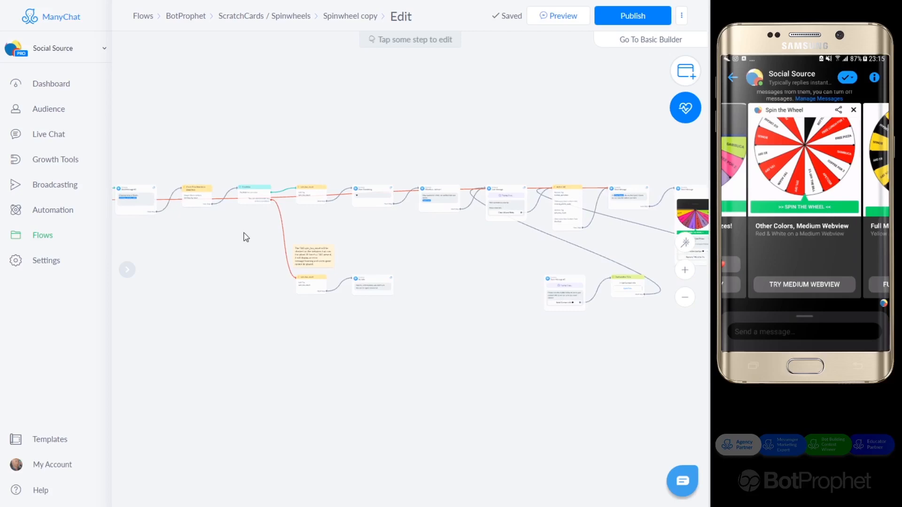
pyautogui.moveTo(247, 238); pyautogui.dragTo(342, 238)
pyautogui.click(221, 197)
pyautogui.scroll(4, 220, 199)
pyautogui.scroll(3, 241, 207)
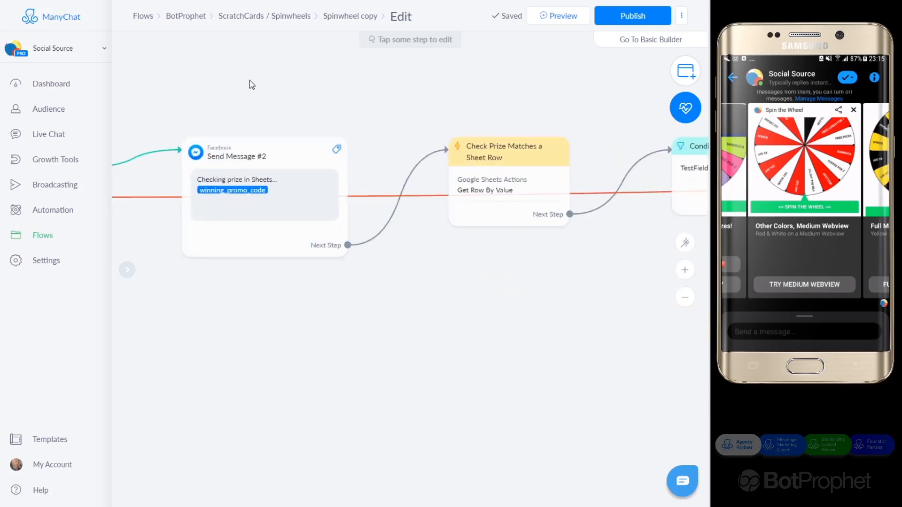
pyautogui.moveTo(217, 93); pyautogui.dragTo(380, 100)
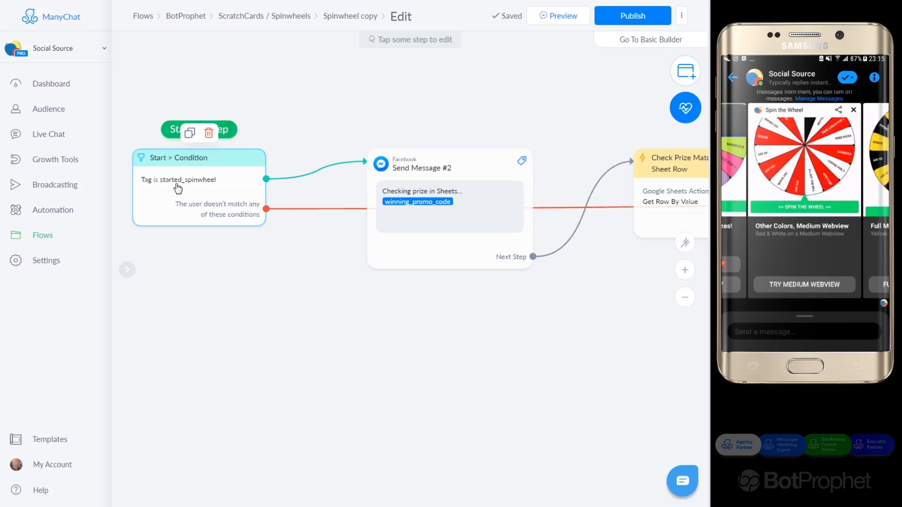
# Examine the spin wheel gallery cards and their webview buttons near the end of the flow
pyautogui.scroll(-5, 600, 293)
pyautogui.moveTo(624, 306); pyautogui.dragTo(346, 225)
pyautogui.moveTo(615, 273); pyautogui.dragTo(369, 264)
pyautogui.moveTo(644, 297); pyautogui.dragTo(457, 254)
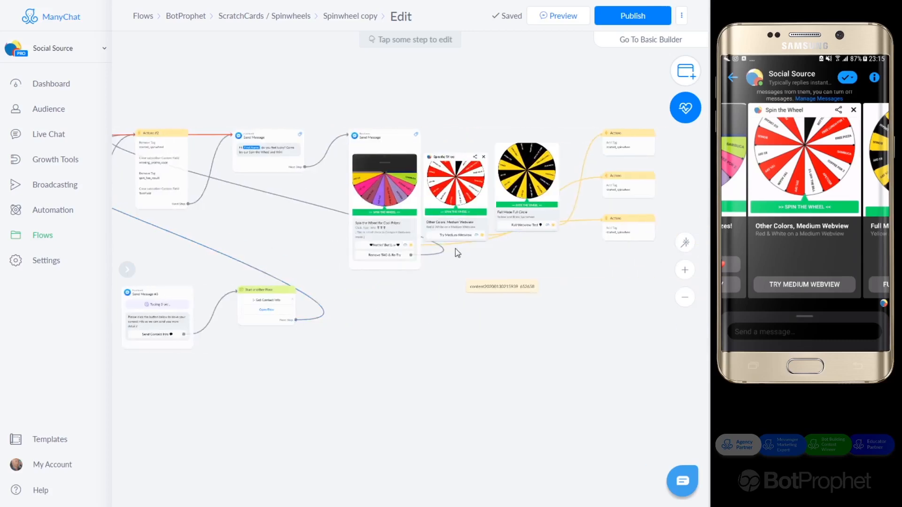
pyautogui.scroll(5, 507, 259)
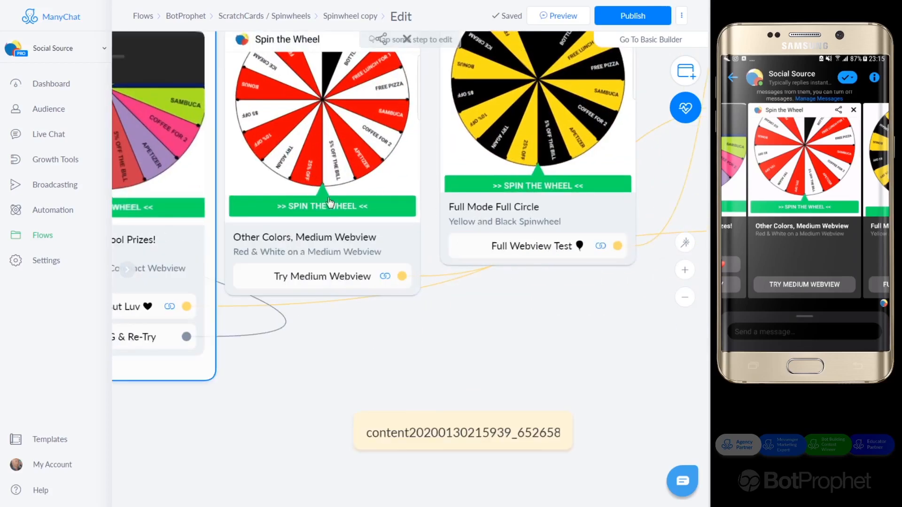
pyautogui.moveTo(346, 346); pyautogui.dragTo(489, 340)
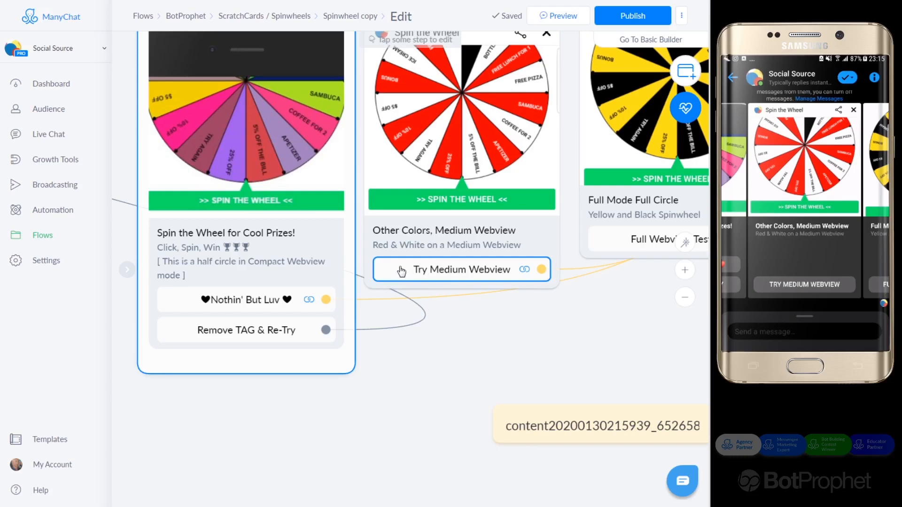
# Open the spin wheel gallery message's settings and examine the actions that add the started_spinwheel tag
pyautogui.click(613, 302)
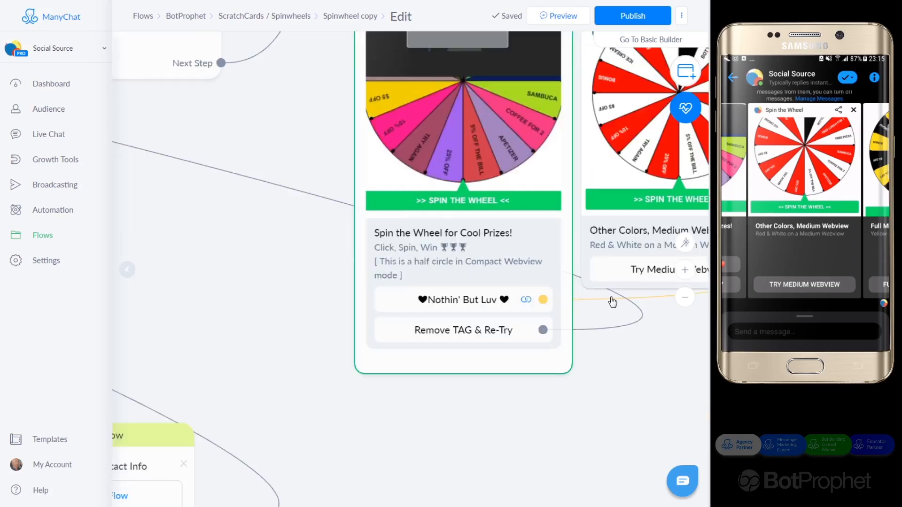
pyautogui.click(613, 302)
pyautogui.hscroll(10, 579, 308)
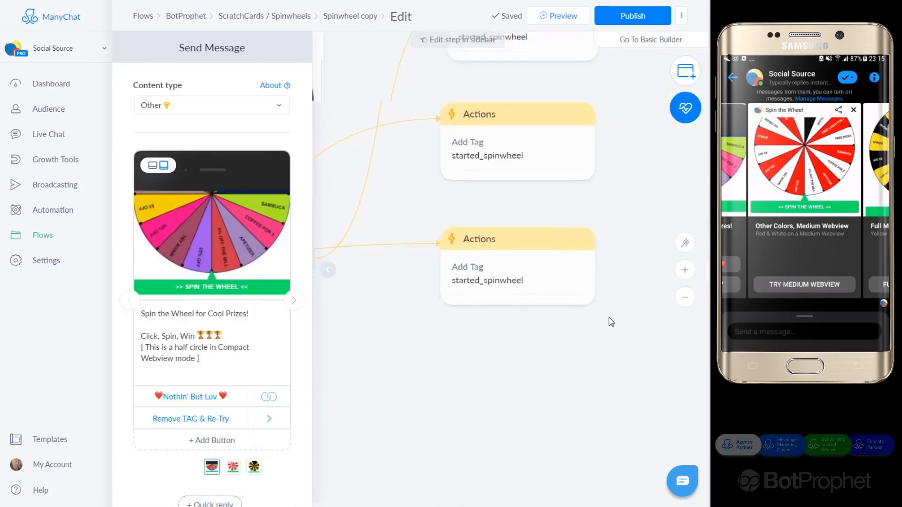
pyautogui.click(435, 284)
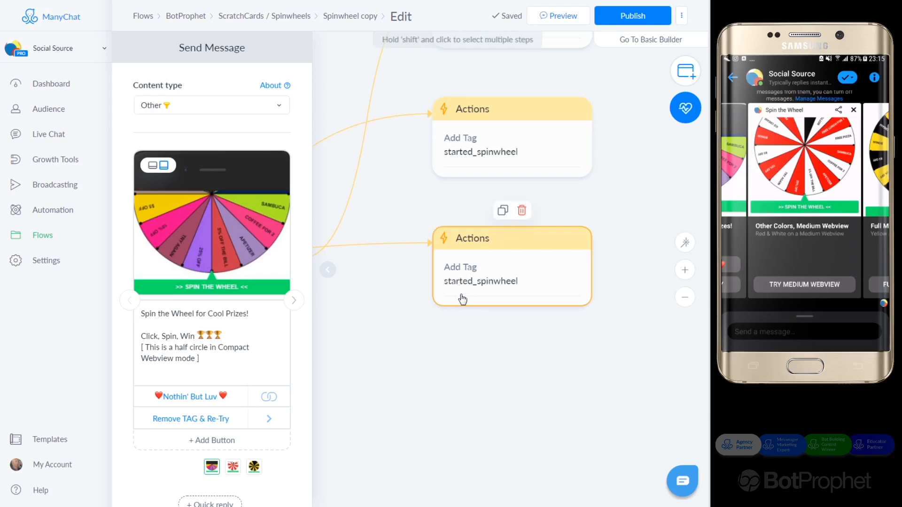
pyautogui.moveTo(407, 311); pyautogui.dragTo(620, 304)
pyautogui.scroll(-5, 395, 279)
pyautogui.moveTo(387, 316); pyautogui.dragTo(614, 290)
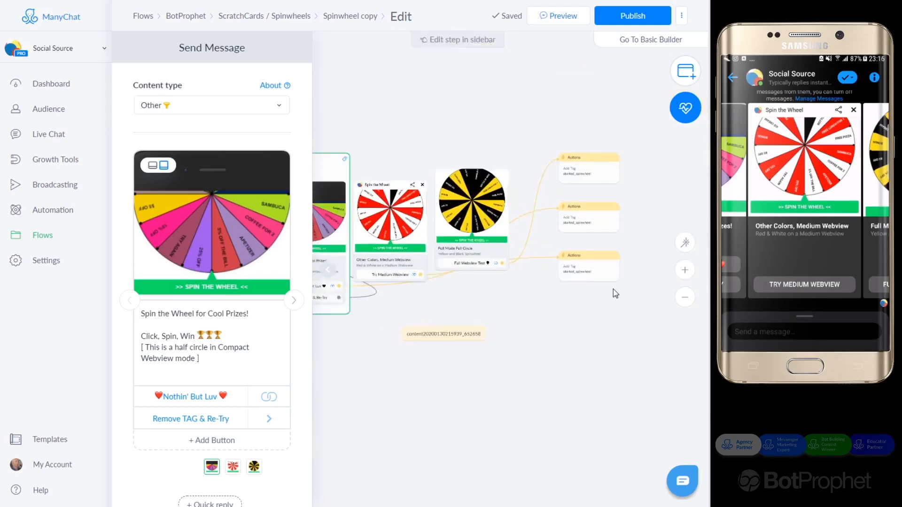
# Return to the flow's starting condition and close the gallery message's settings
pyautogui.scroll(-5, 514, 263)
pyautogui.moveTo(369, 264); pyautogui.dragTo(613, 255)
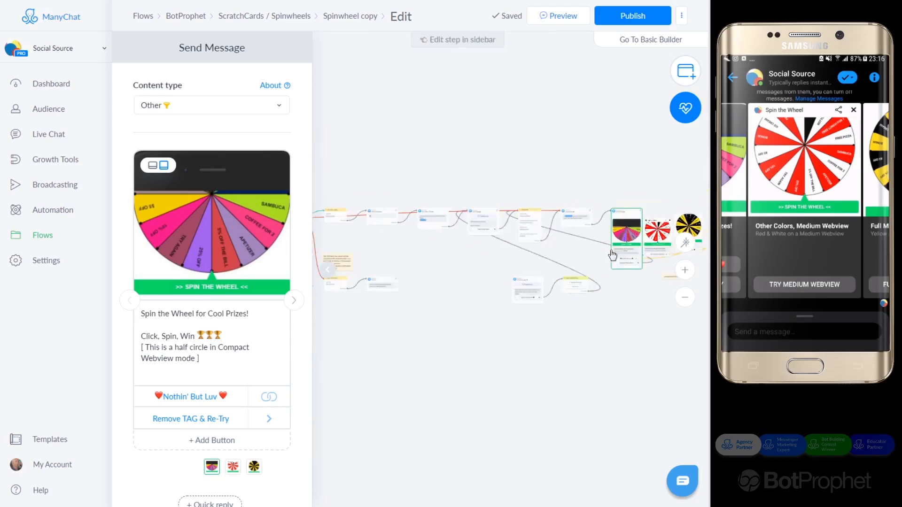
pyautogui.moveTo(418, 237); pyautogui.dragTo(503, 229)
pyautogui.scroll(3, 408, 209)
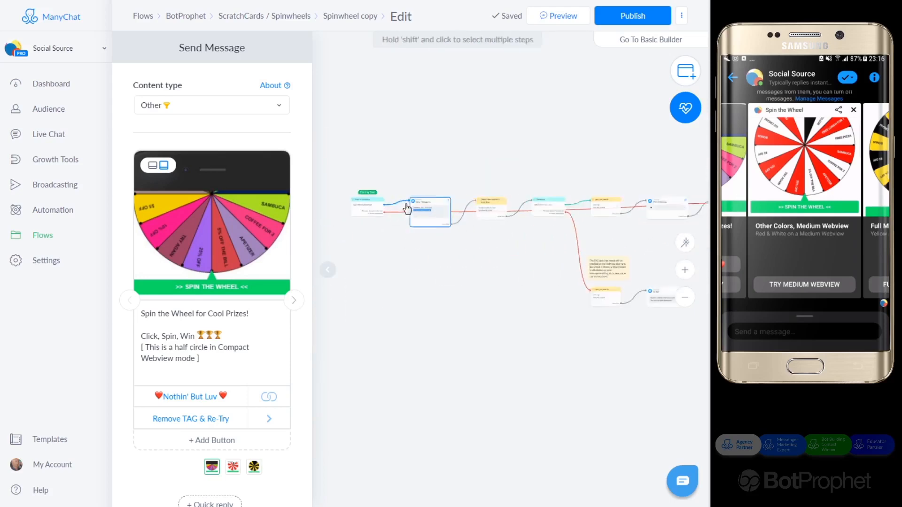
pyautogui.scroll(3, 407, 209)
pyautogui.moveTo(357, 158); pyautogui.dragTo(440, 157)
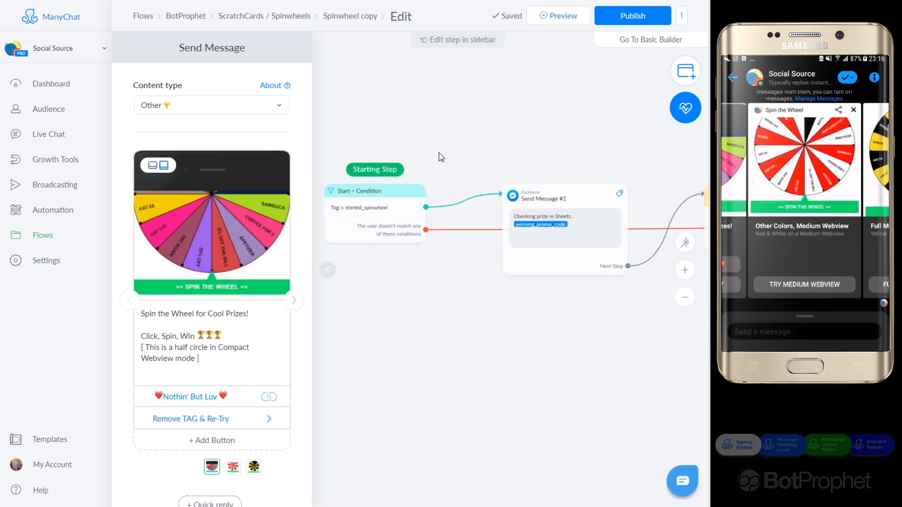
pyautogui.click(436, 151)
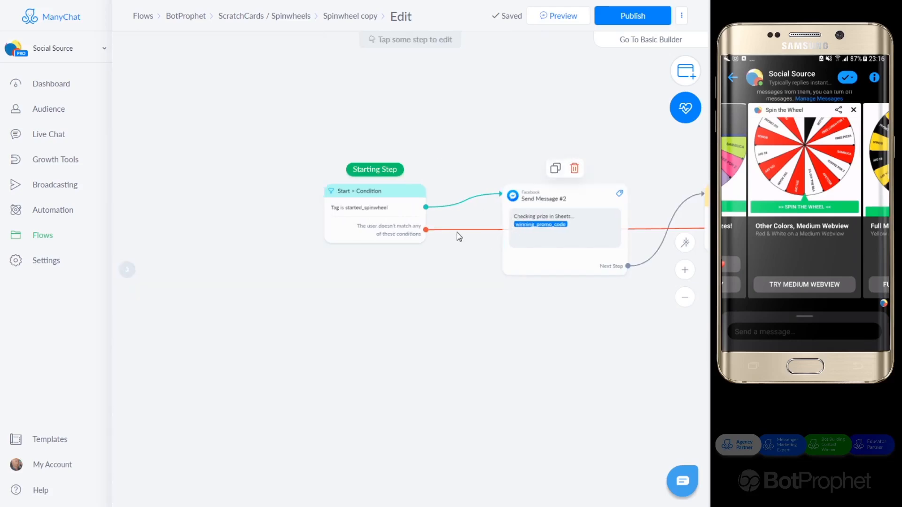
# Examine the Send Message #2 step that shows the winning_promo_code field while checking the prize in Sheets
pyautogui.moveTo(604, 316); pyautogui.dragTo(429, 294)
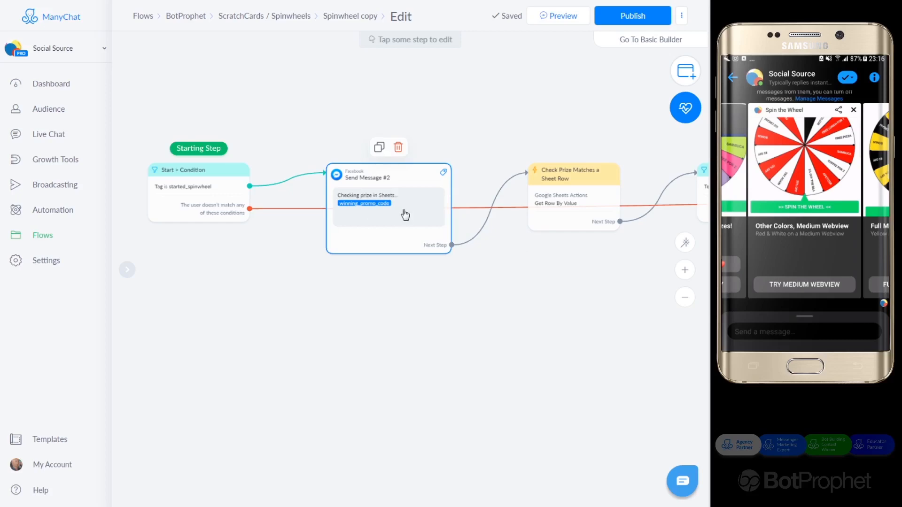
pyautogui.moveTo(543, 272); pyautogui.dragTo(445, 280)
pyautogui.scroll(5, 286, 217)
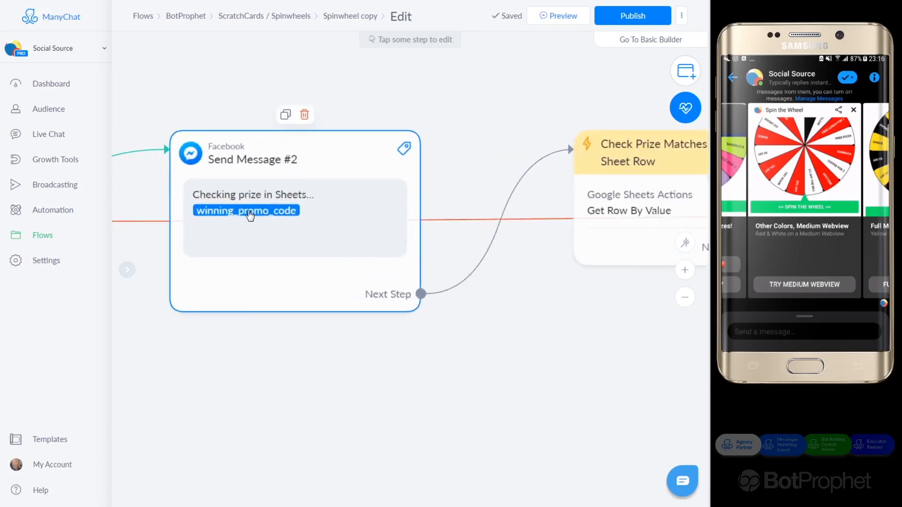
# Open the Get Row By Value action of the Check Prize Matches a Sheet Row step and examine its lookup settings
pyautogui.moveTo(526, 263); pyautogui.dragTo(453, 268)
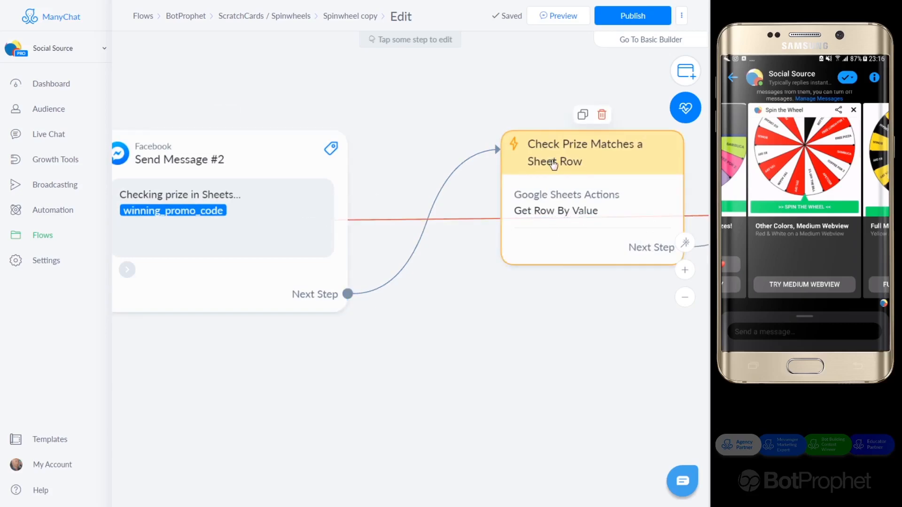
pyautogui.moveTo(606, 288); pyautogui.dragTo(451, 316)
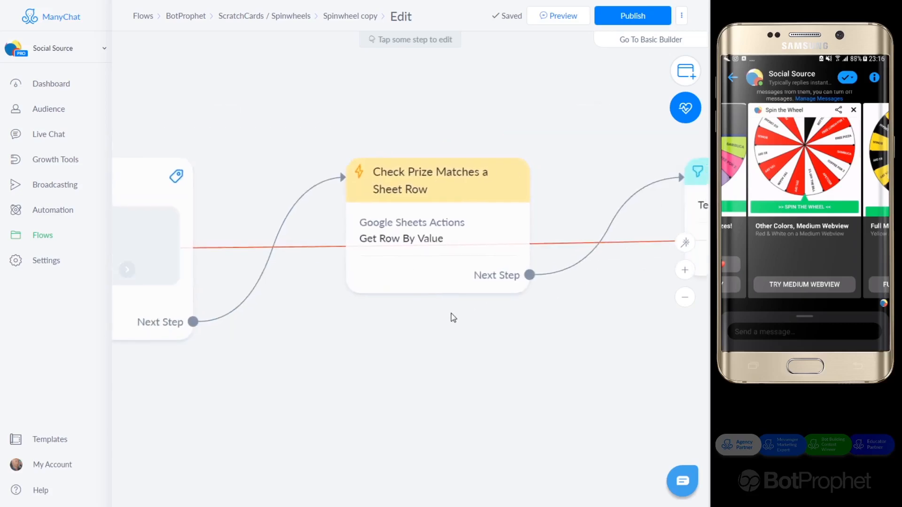
pyautogui.scroll(1, 405, 243)
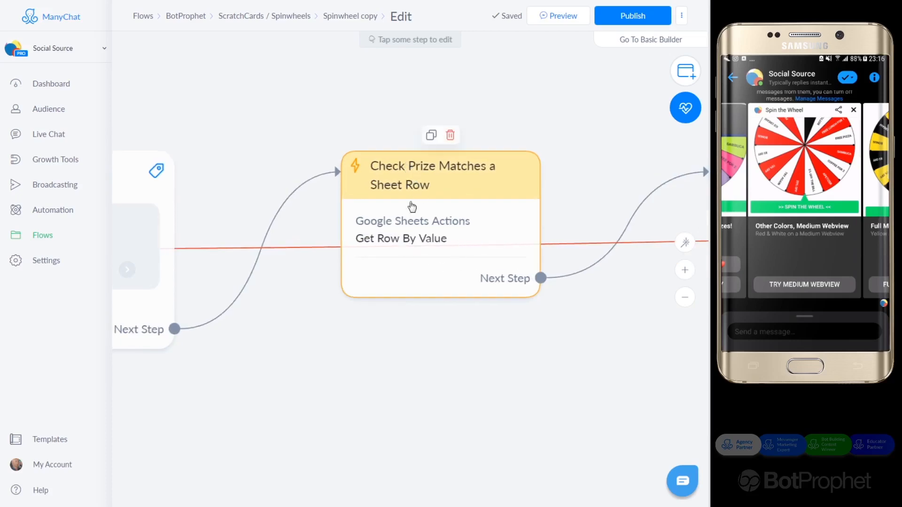
pyautogui.click(426, 234)
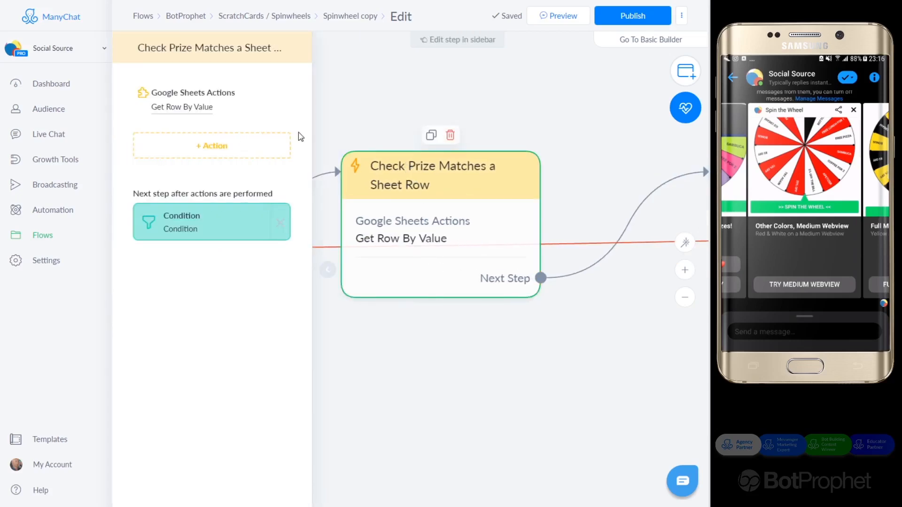
pyautogui.click(191, 107)
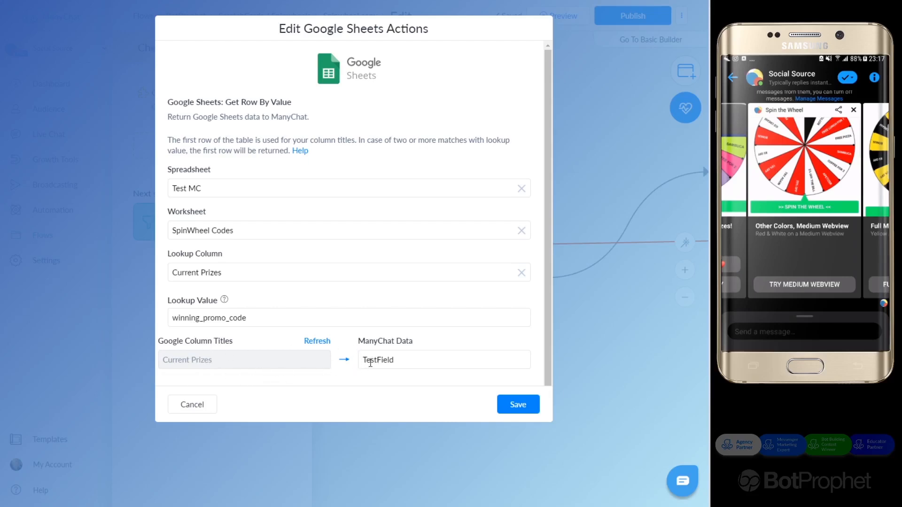
# Check the ManyChat field mapped to the Current Prizes column, keep TestField, and save the Google Sheets action
pyautogui.click(385, 360)
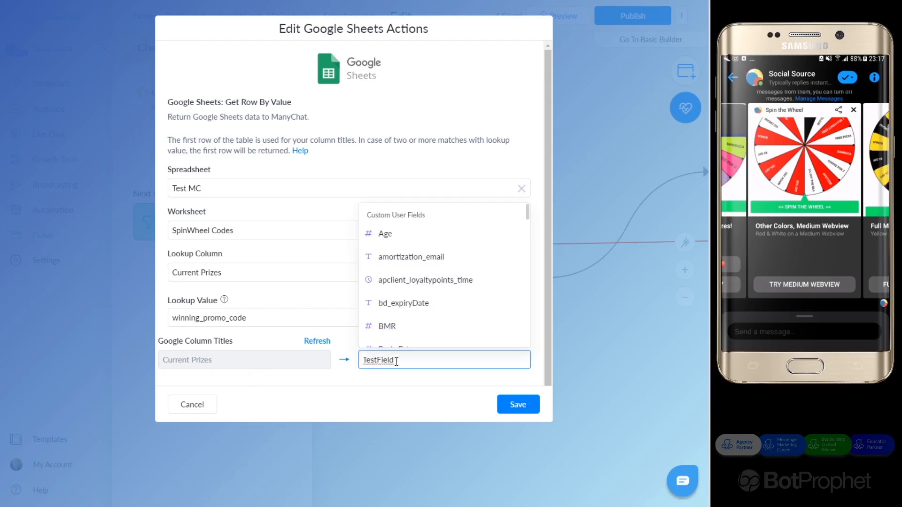
pyautogui.click(388, 374)
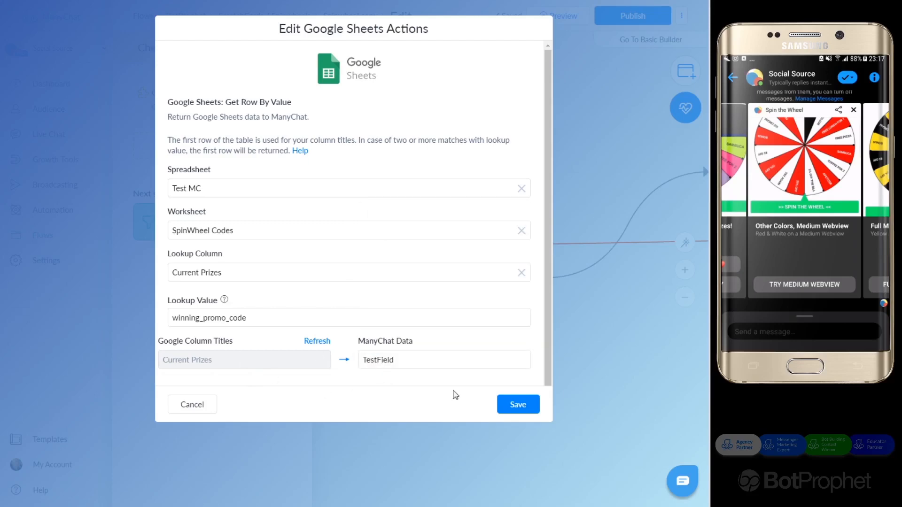
pyautogui.click(511, 405)
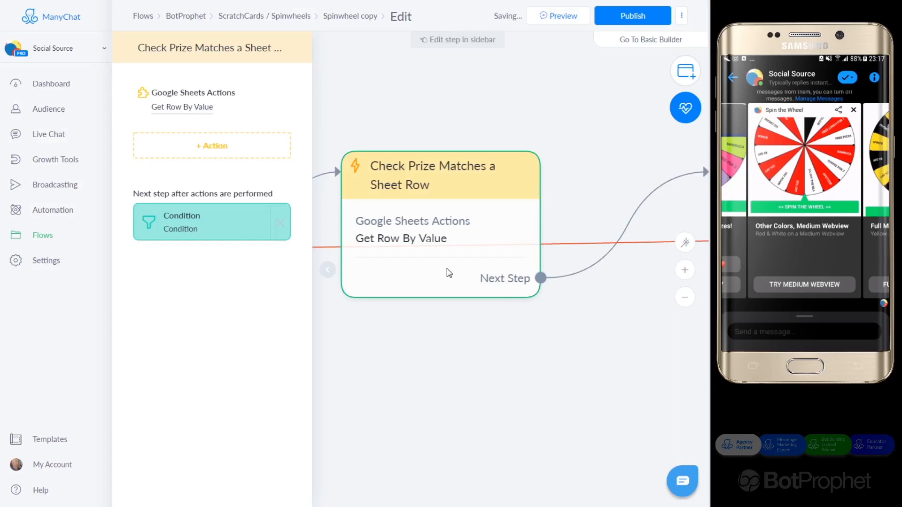
# Examine the condition on TestField having any value and the spin_has_result tag action on its matching branch
pyautogui.moveTo(574, 343); pyautogui.dragTo(388, 318)
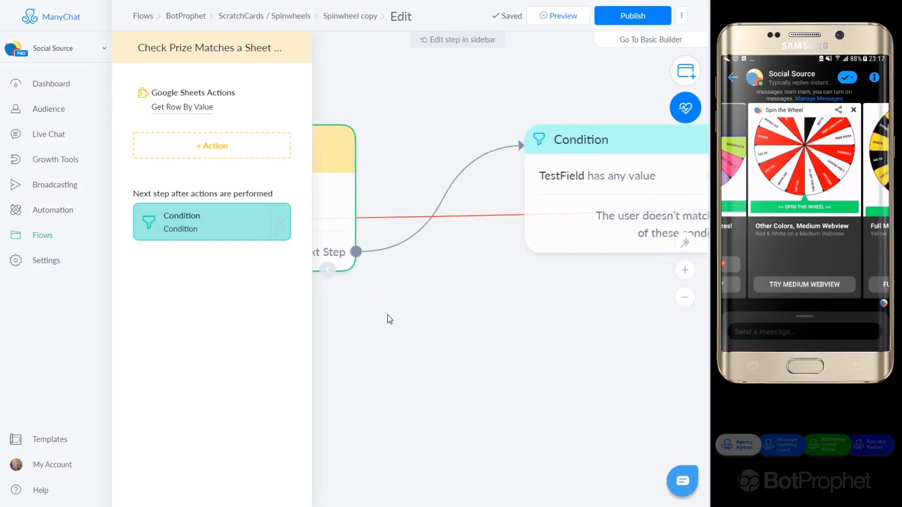
pyautogui.scroll(-2, 560, 282)
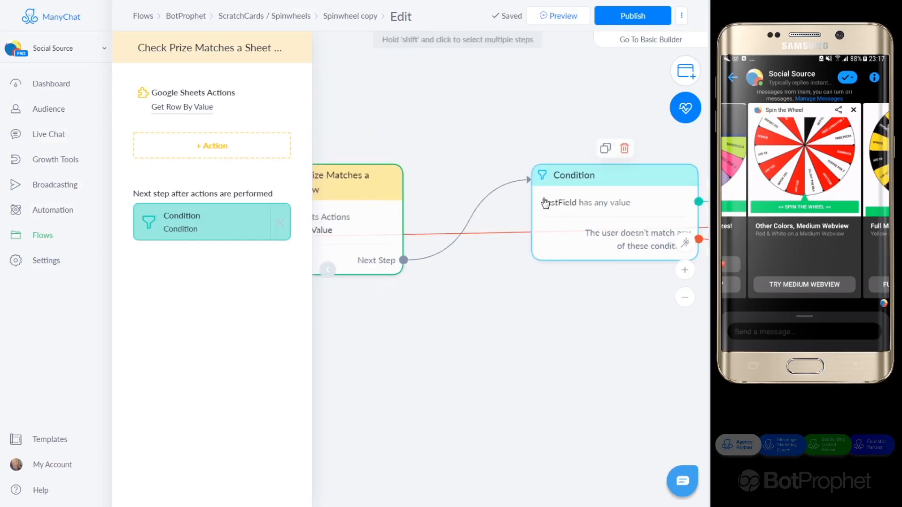
pyautogui.moveTo(636, 306); pyautogui.dragTo(484, 309)
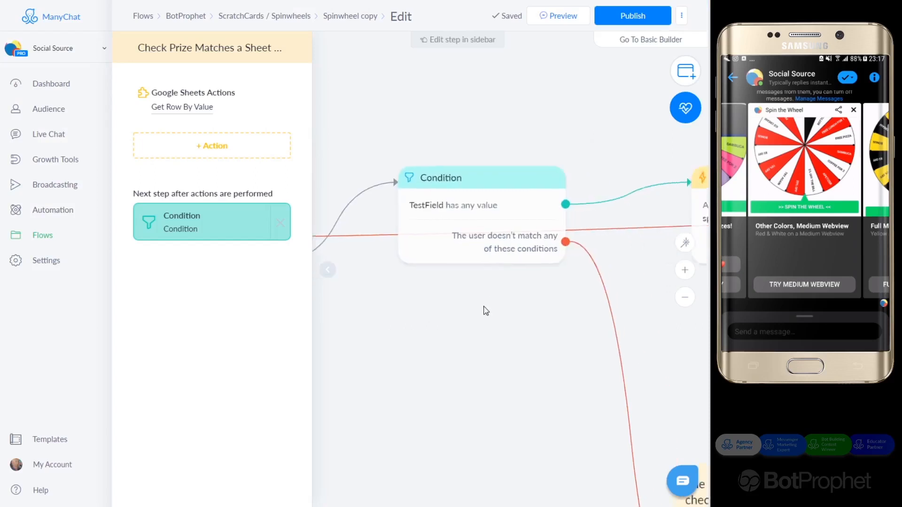
pyautogui.moveTo(646, 325); pyautogui.dragTo(534, 316)
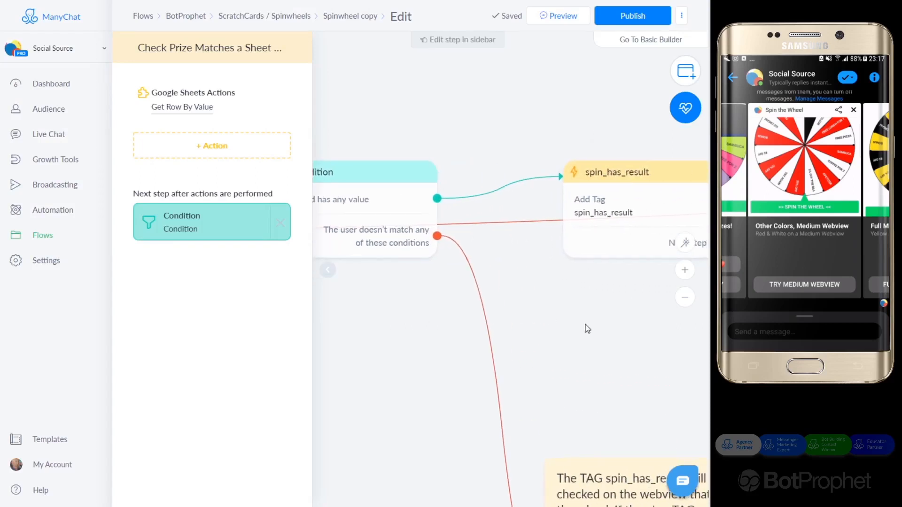
pyautogui.moveTo(586, 329); pyautogui.dragTo(550, 316)
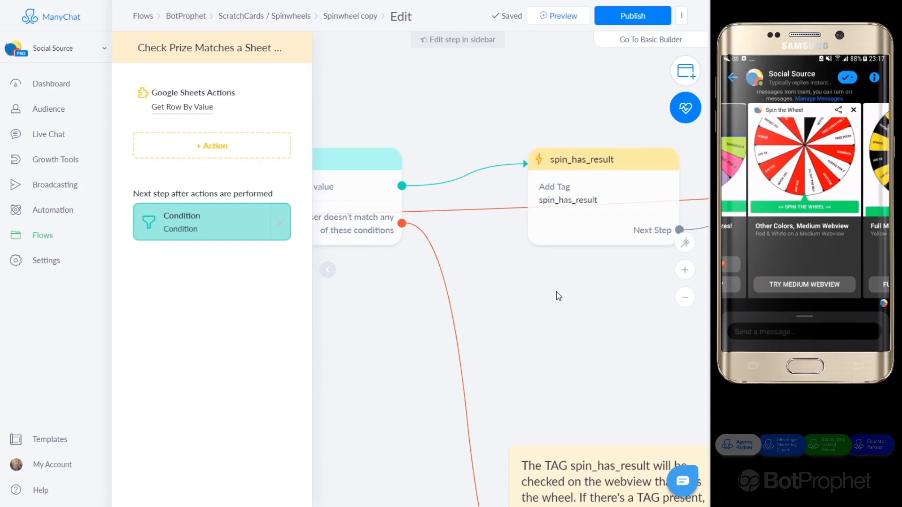
# Examine the note about the spin_has_result tag and the non-matching branch that ends in the No Win message
pyautogui.moveTo(556, 301); pyautogui.dragTo(491, 268)
pyautogui.moveTo(392, 301); pyautogui.dragTo(455, 112)
pyautogui.moveTo(376, 162); pyautogui.dragTo(521, 351)
pyautogui.moveTo(407, 272); pyautogui.dragTo(536, 335)
pyautogui.moveTo(446, 356); pyautogui.dragTo(558, 332)
pyautogui.moveTo(449, 296); pyautogui.dragTo(534, 173)
pyautogui.scroll(-4, 477, 248)
pyautogui.moveTo(445, 333); pyautogui.dragTo(339, 242)
pyautogui.moveTo(567, 191); pyautogui.dragTo(360, 221)
pyautogui.scroll(5, 473, 311)
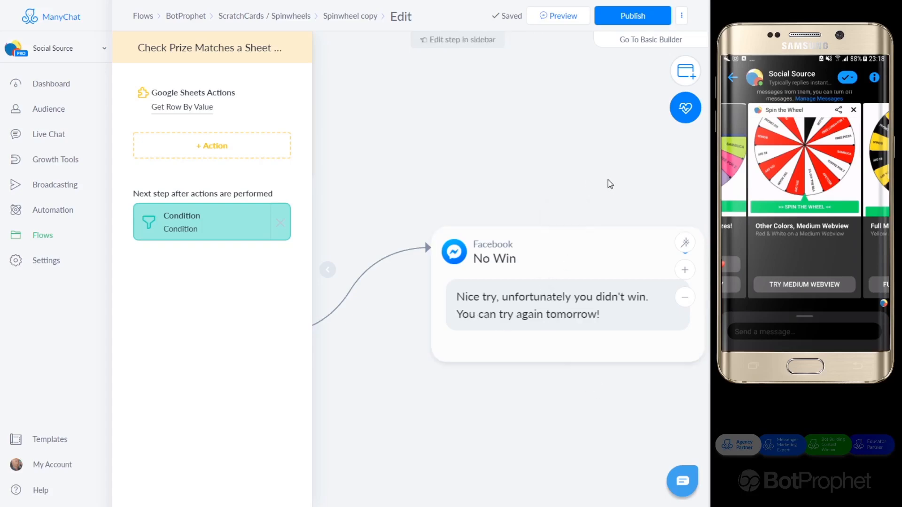
pyautogui.moveTo(608, 183); pyautogui.dragTo(544, 178)
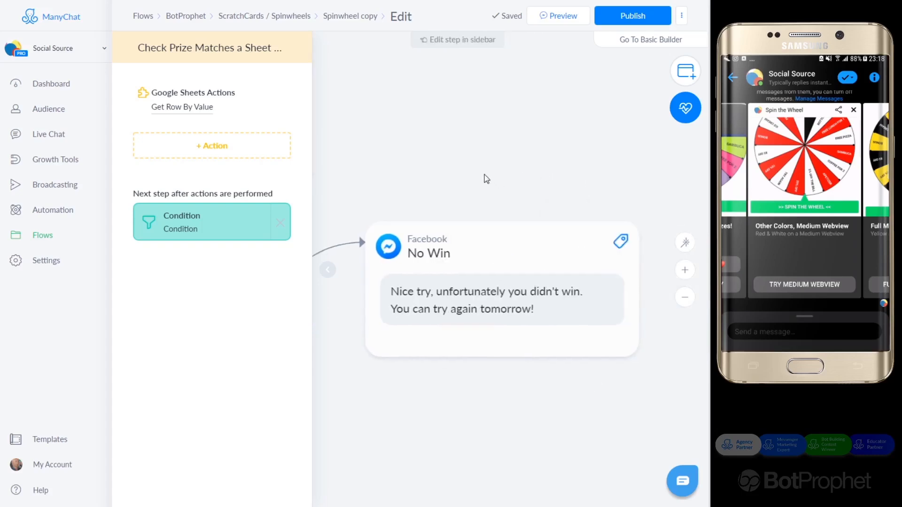
pyautogui.scroll(-5, 485, 175)
pyautogui.moveTo(473, 131); pyautogui.dragTo(498, 226)
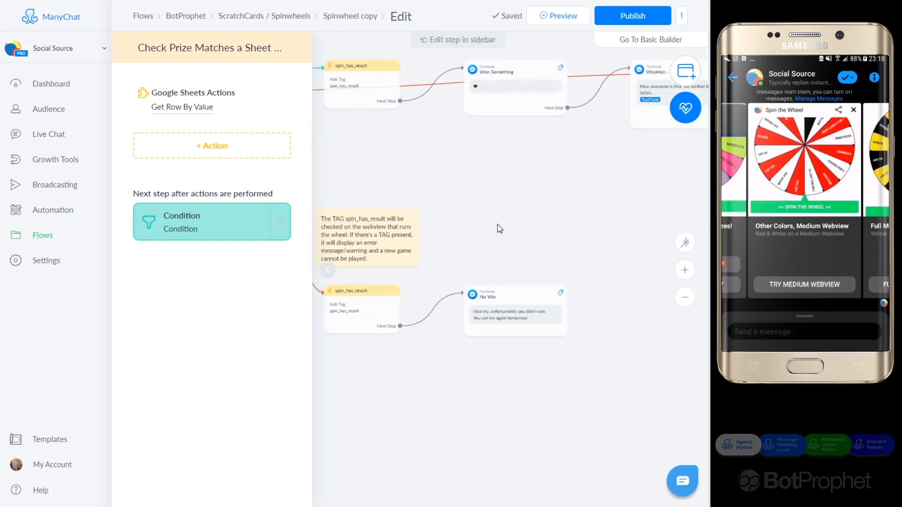
pyautogui.moveTo(463, 176); pyautogui.dragTo(497, 245)
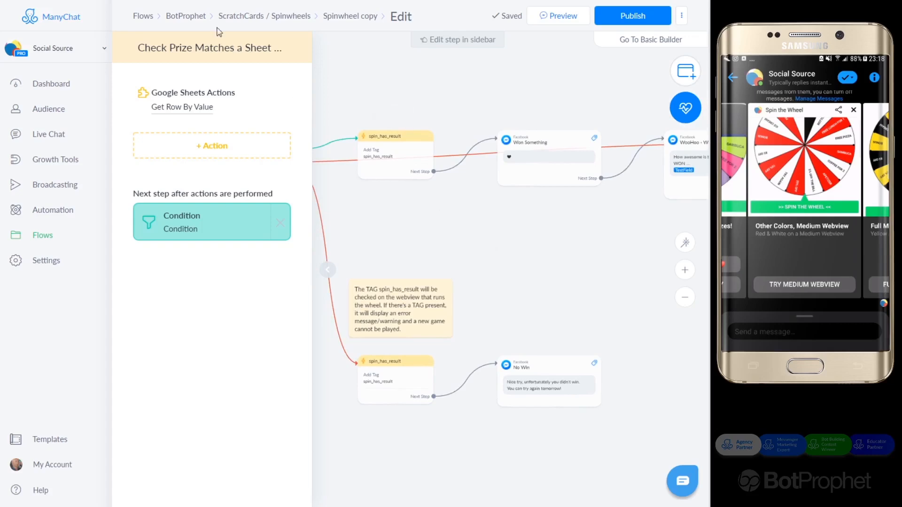
# Compare the Current Prizes list in the Test MC spreadsheet with the wheel segments in BotProphet, and return to the ManyChat flow
pyautogui.click(90, 0)
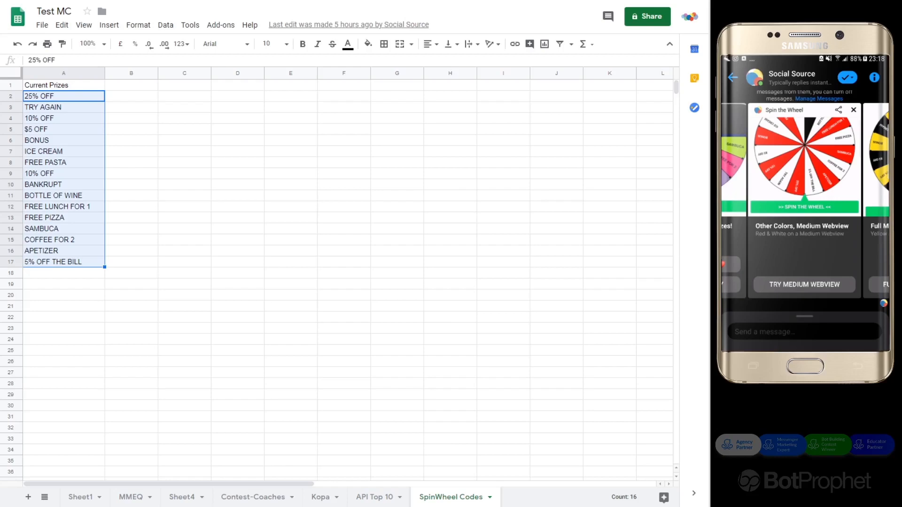
pyautogui.click(148, 0)
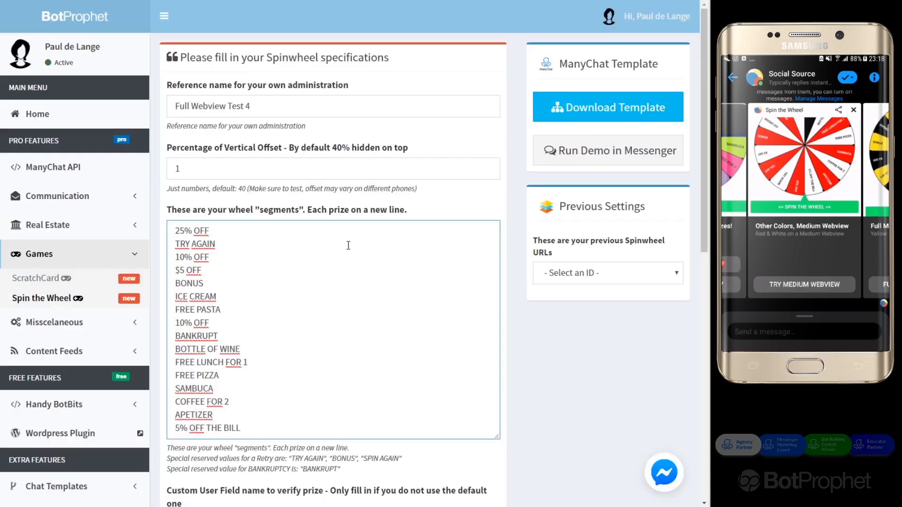
pyautogui.click(200, 0)
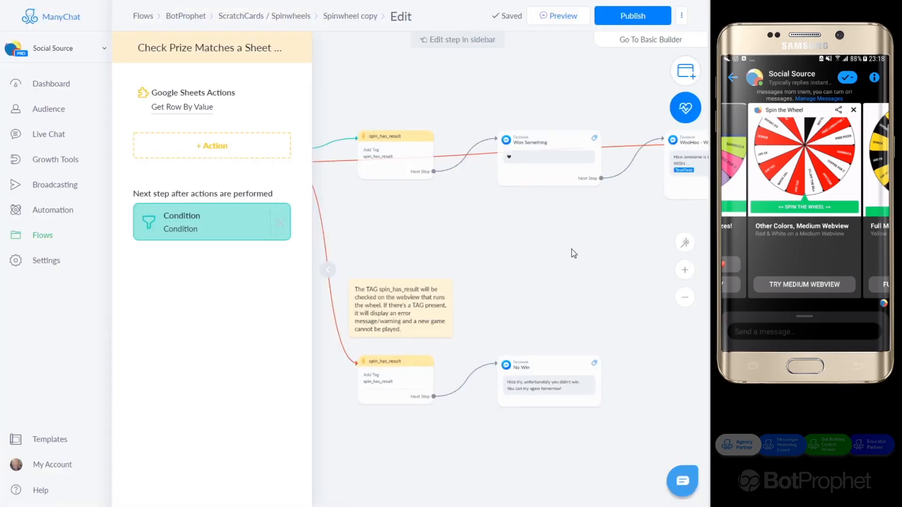
# Examine the WooHoo - Winner! message containing TestField and the Last Message step with its Clear All and Retry button
pyautogui.moveTo(570, 249); pyautogui.dragTo(419, 267)
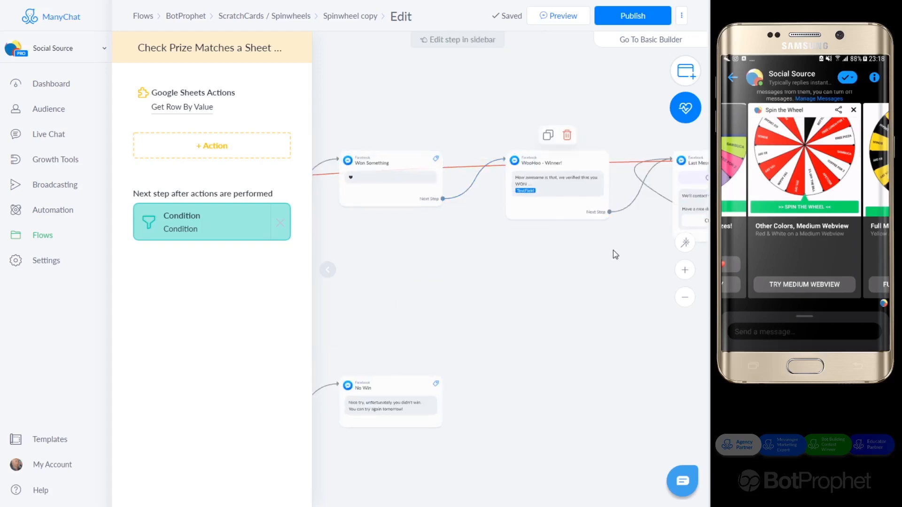
pyautogui.moveTo(614, 254); pyautogui.dragTo(498, 281)
pyautogui.scroll(3, 438, 209)
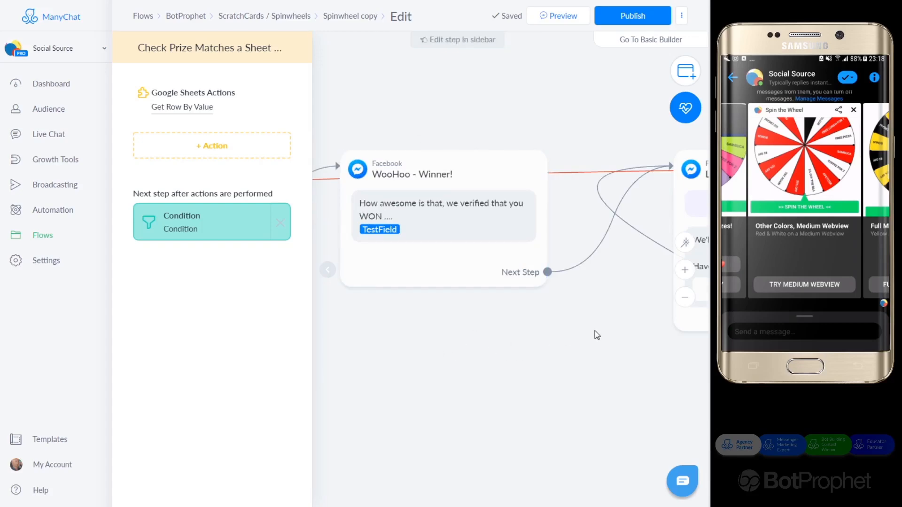
pyautogui.moveTo(566, 333); pyautogui.dragTo(459, 336)
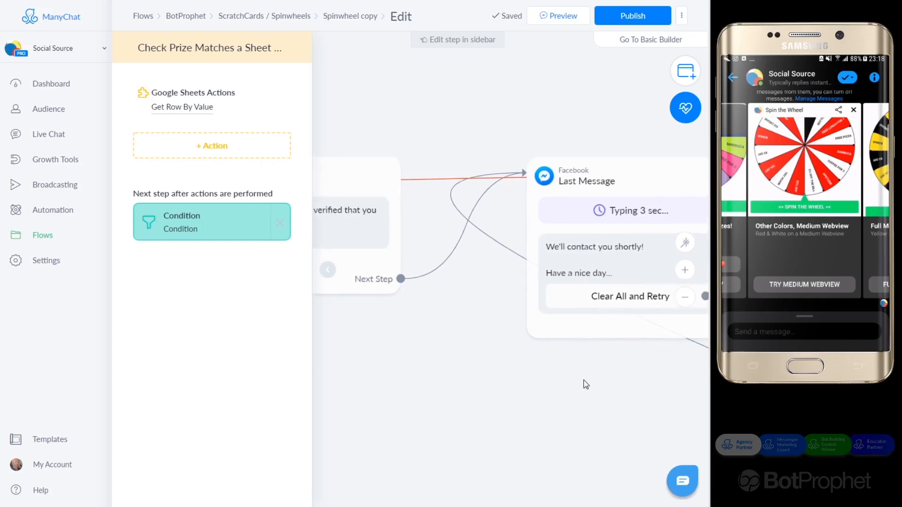
pyautogui.moveTo(584, 382); pyautogui.dragTo(444, 356)
pyautogui.moveTo(408, 425); pyautogui.dragTo(524, 397)
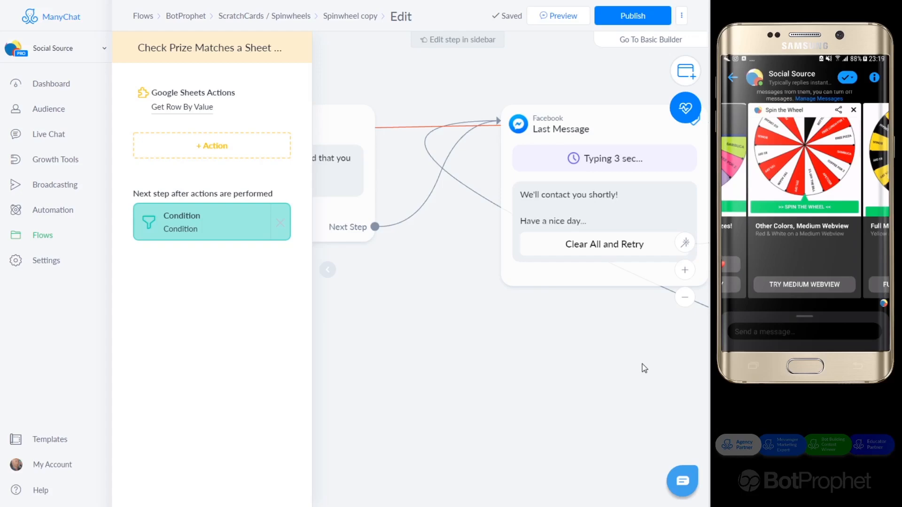
# Examine the Actions #2 step that removes the spin wheel tags and clears the winning_promo_code and TestField fields
pyautogui.moveTo(640, 350); pyautogui.dragTo(520, 354)
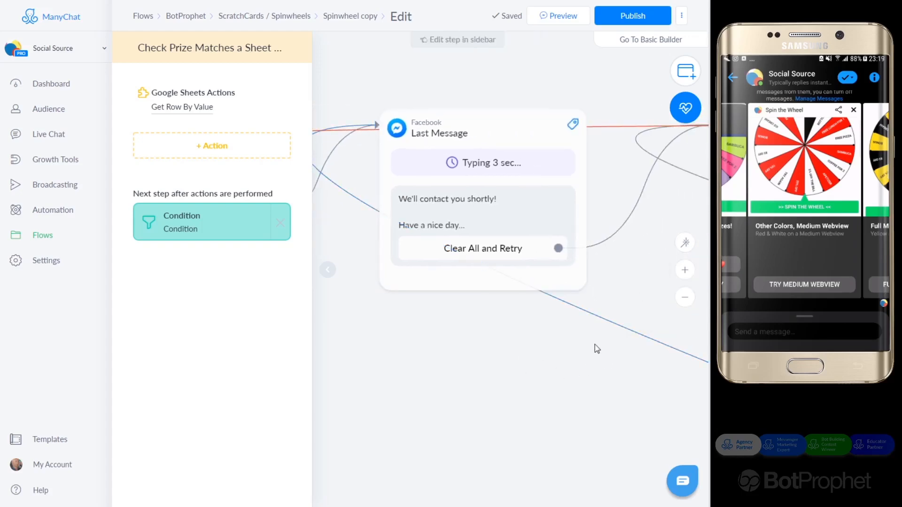
pyautogui.moveTo(616, 365); pyautogui.dragTo(450, 364)
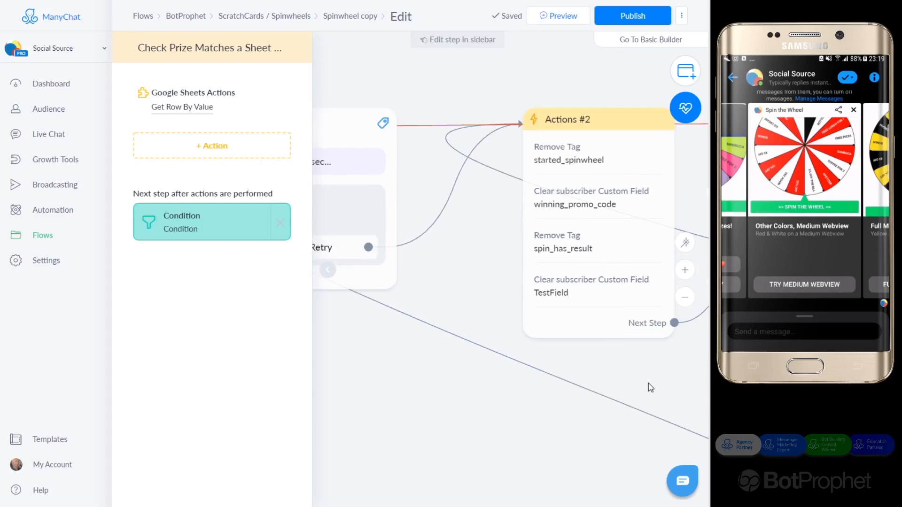
pyautogui.moveTo(650, 387); pyautogui.dragTo(572, 387)
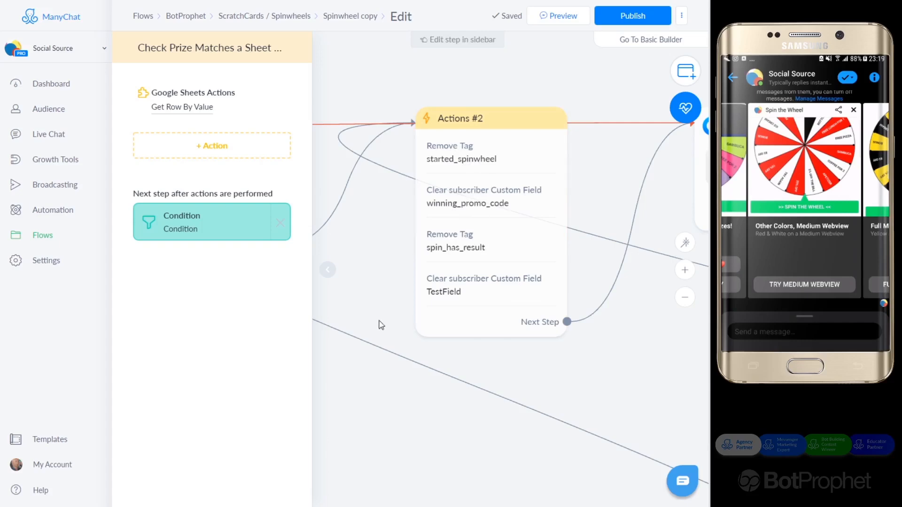
# Follow the Clear All and Retry path through Actions #2 to the Send Message invitation and the spin wheel gallery
pyautogui.moveTo(383, 403); pyautogui.dragTo(528, 388)
pyautogui.scroll(-4, 459, 365)
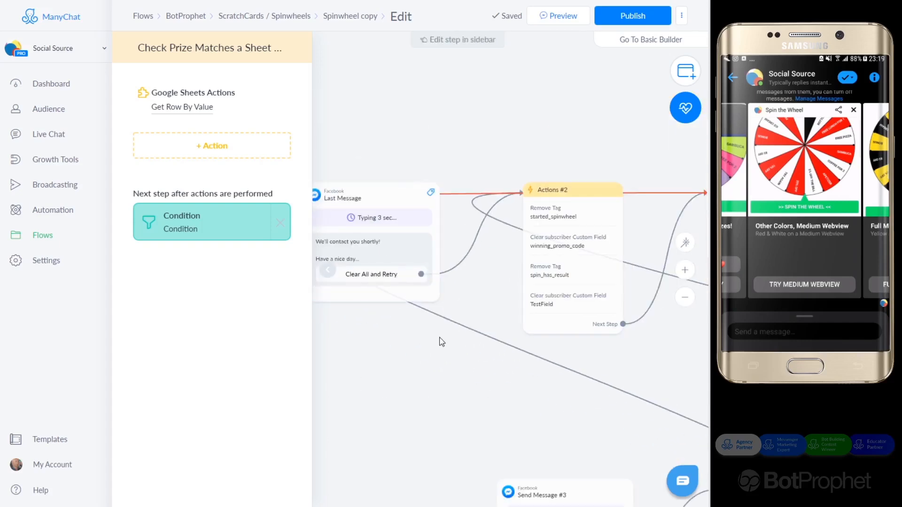
pyautogui.moveTo(442, 342); pyautogui.dragTo(484, 347)
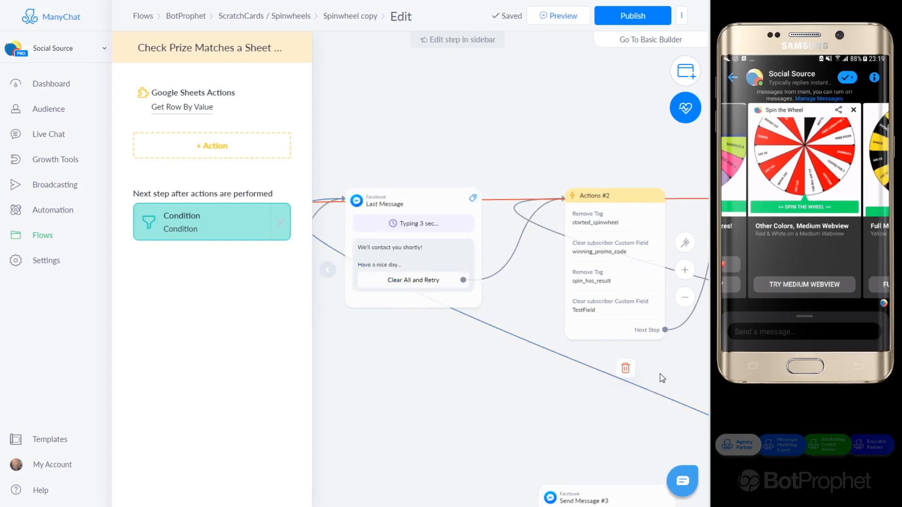
pyautogui.moveTo(664, 374); pyautogui.dragTo(385, 354)
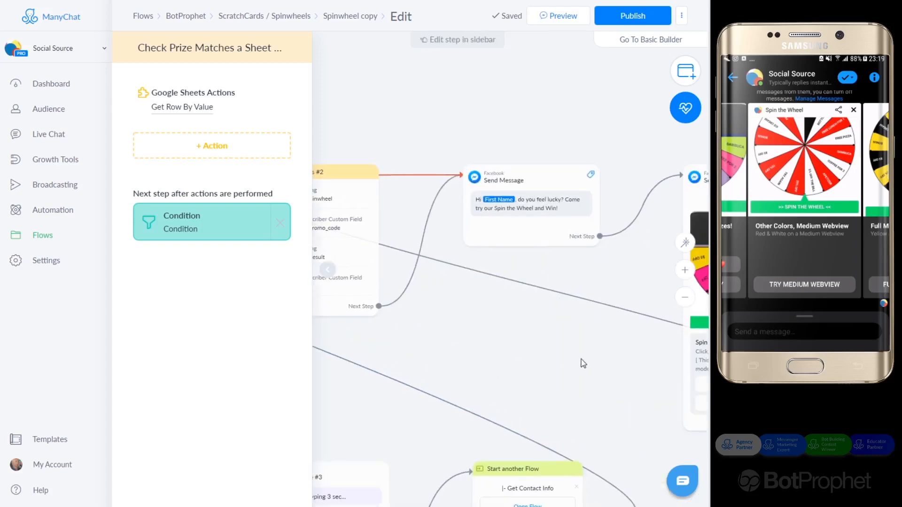
pyautogui.moveTo(583, 364); pyautogui.dragTo(500, 367)
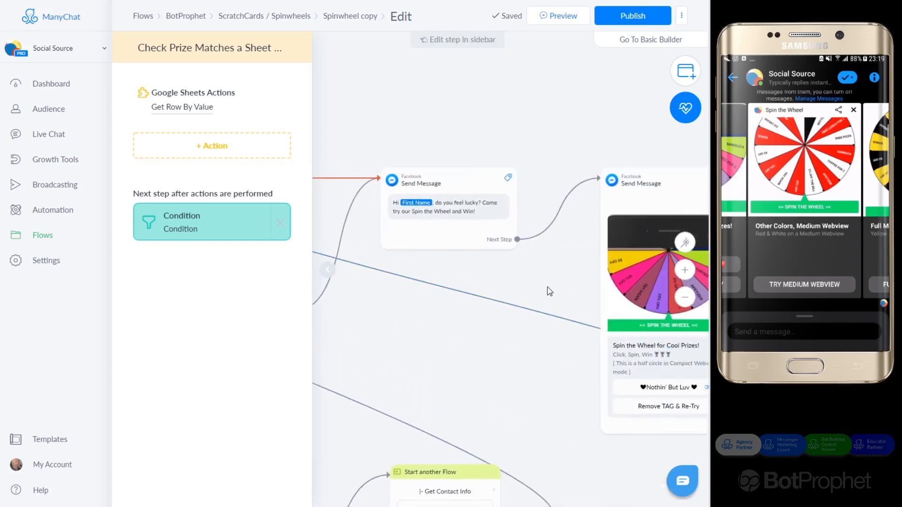
pyautogui.moveTo(548, 287); pyautogui.dragTo(525, 289)
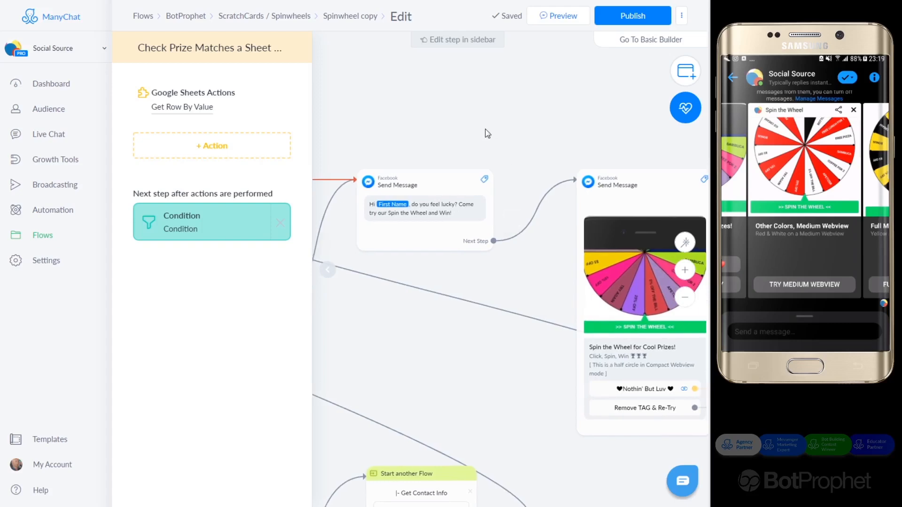
# Close the Check Prize Matches a Sheet Row settings and show an overview of the flow back toward its earlier steps
pyautogui.click(486, 133)
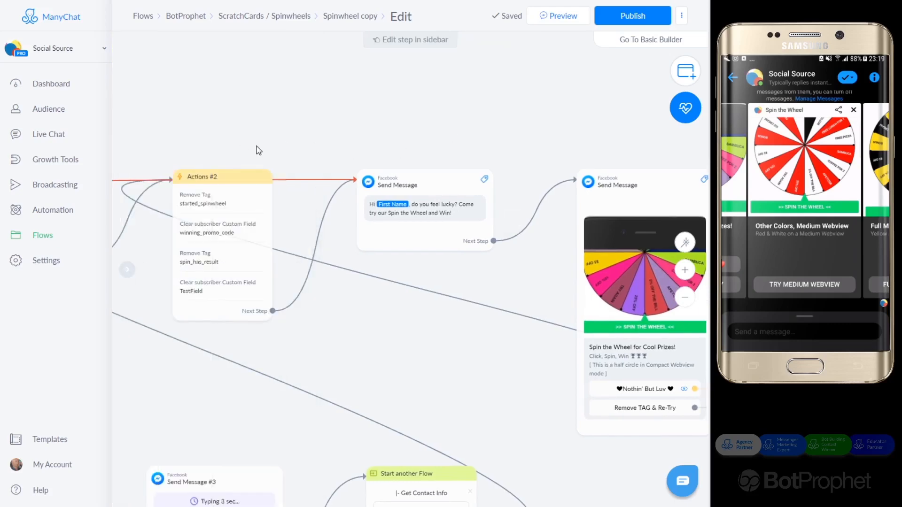
pyautogui.scroll(-1, 309, 148)
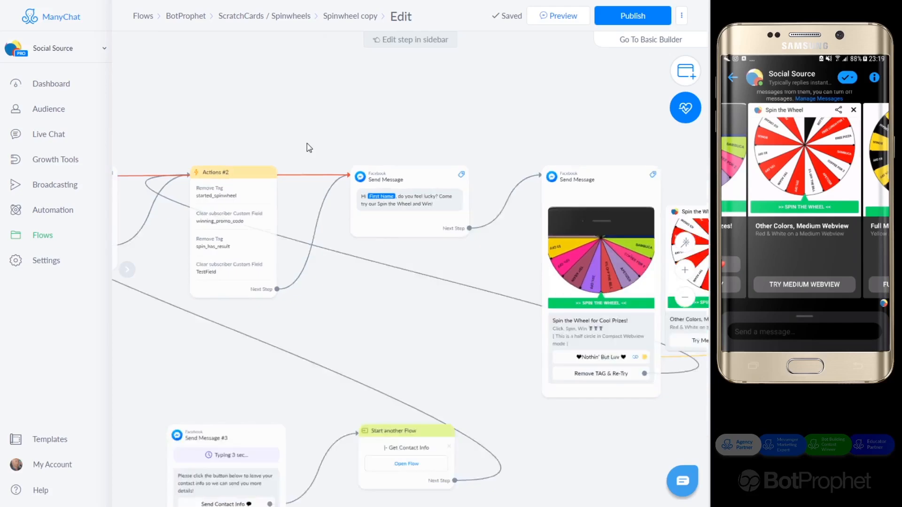
pyautogui.scroll(-3, 309, 148)
pyautogui.moveTo(306, 123); pyautogui.dragTo(467, 133)
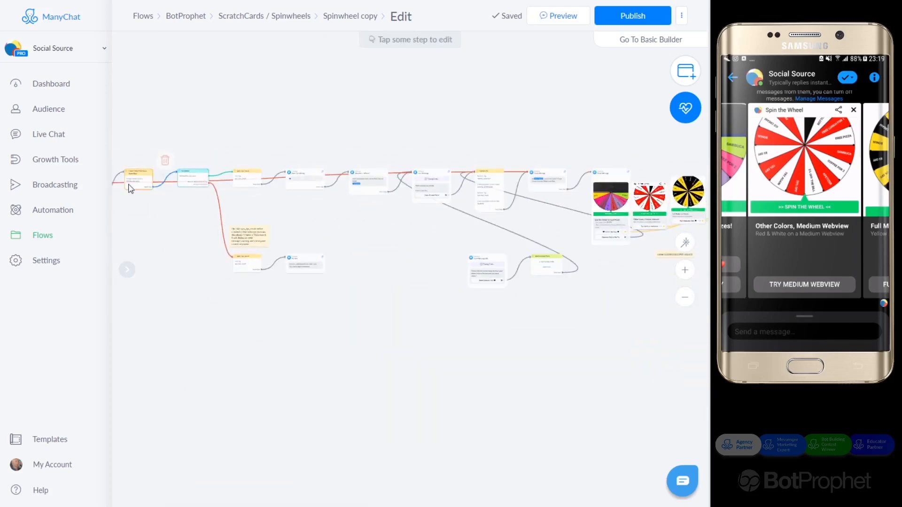
# Examine the Start > Condition step that checks for the started_spinwheel tag and its matching and non-matching paths
pyautogui.scroll(3, 155, 195)
pyautogui.moveTo(169, 211); pyautogui.dragTo(558, 254)
pyautogui.moveTo(263, 280); pyautogui.dragTo(517, 288)
pyautogui.scroll(3, 318, 170)
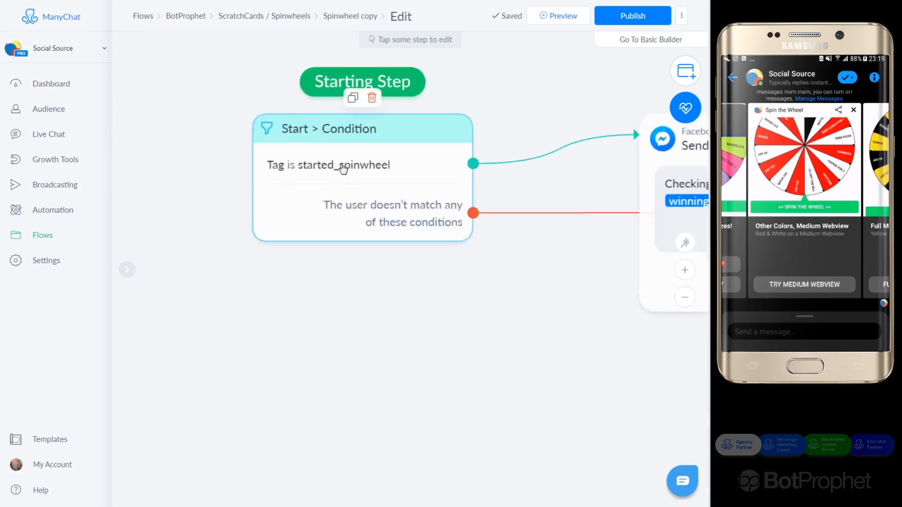
pyautogui.scroll(-6, 472, 160)
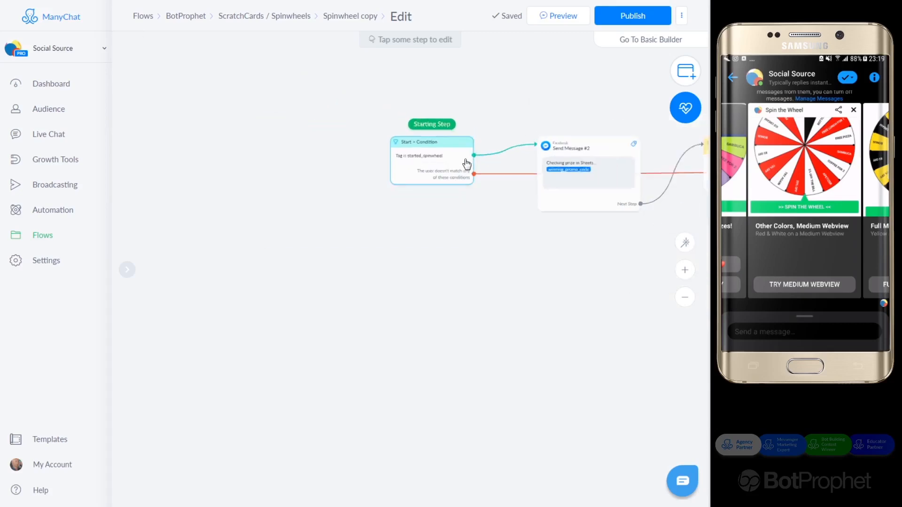
# Examine the Send Message invitation after Actions #2 and compare it with the same message in the phone conversation
pyautogui.moveTo(614, 296); pyautogui.dragTo(310, 304)
pyautogui.scroll(8, 552, 187)
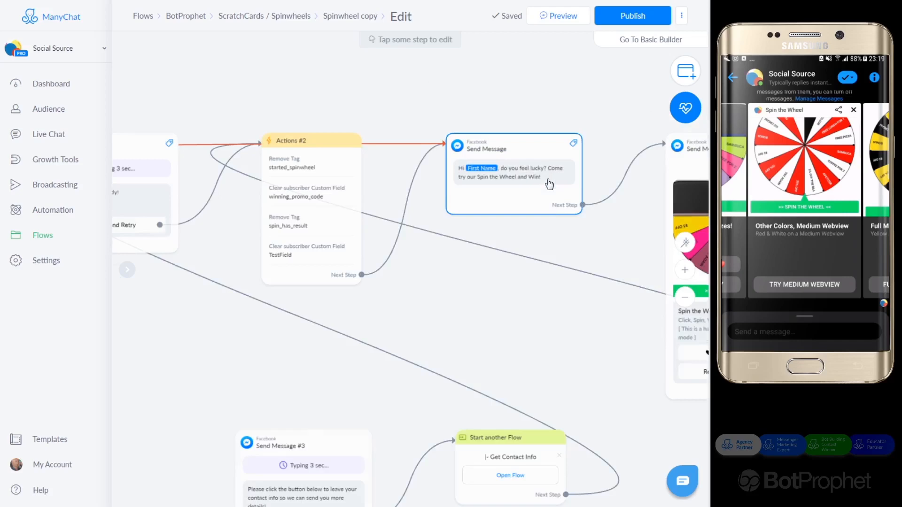
pyautogui.moveTo(483, 151)
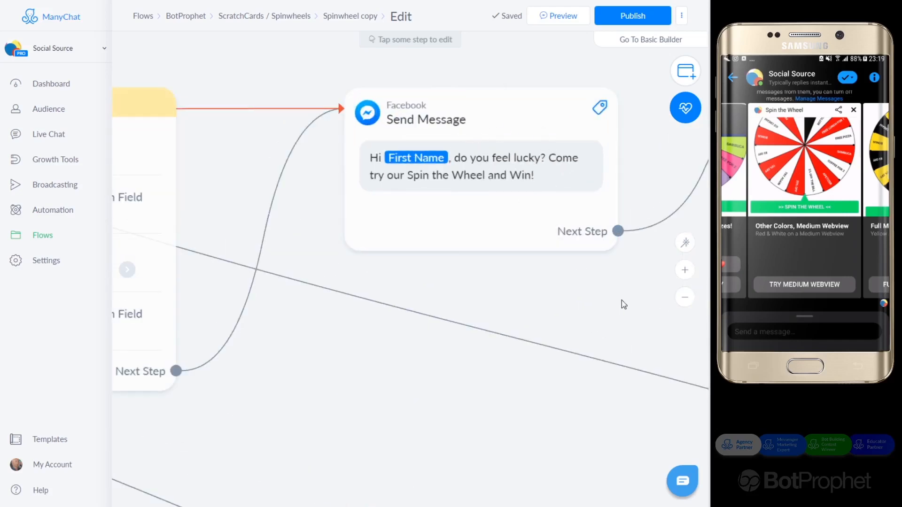
pyautogui.moveTo(621, 300); pyautogui.dragTo(318, 343)
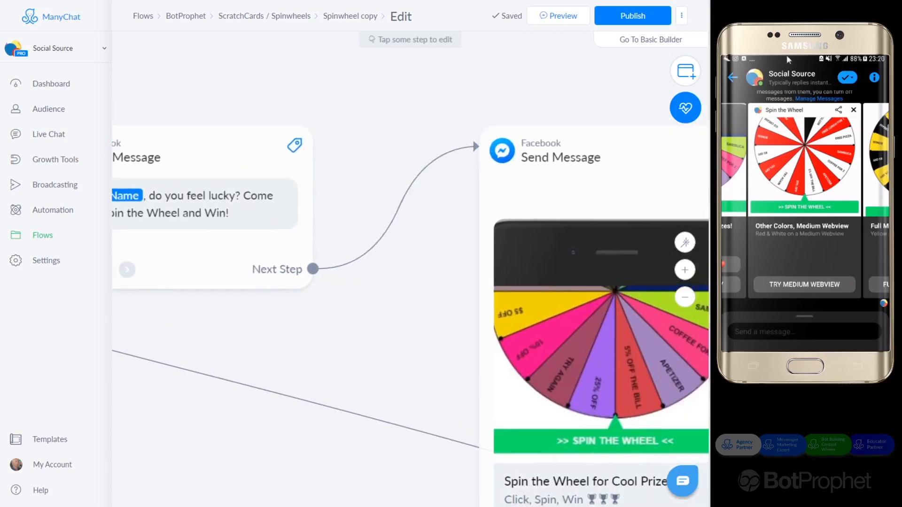
pyautogui.scroll(2, 770, 133)
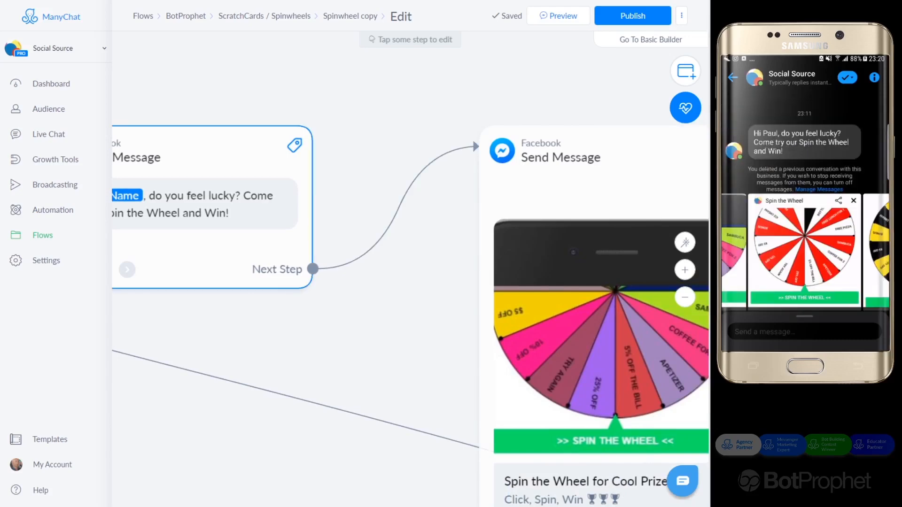
pyautogui.moveTo(221, 312); pyautogui.dragTo(399, 306)
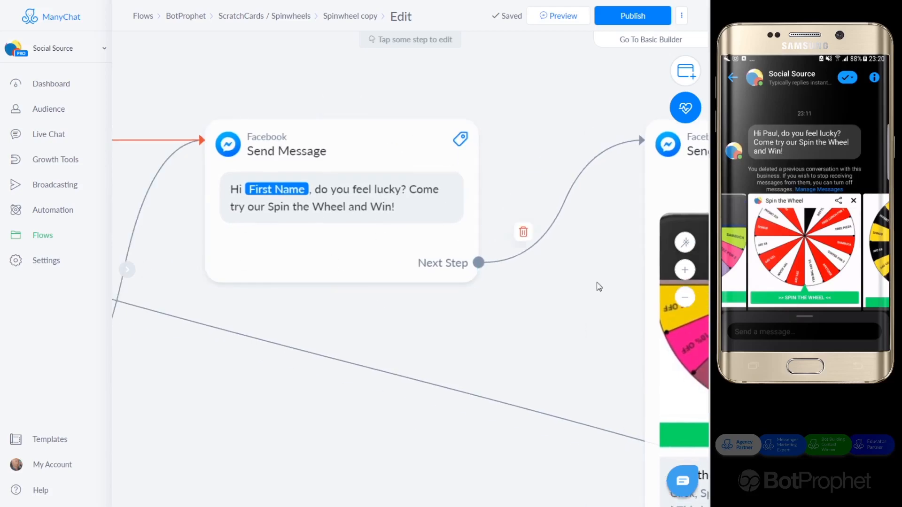
# Examine the spin wheel gallery cards for compact, medium and full webview, including the buttons on the Cool Prizes card
pyautogui.moveTo(605, 298); pyautogui.dragTo(412, 306)
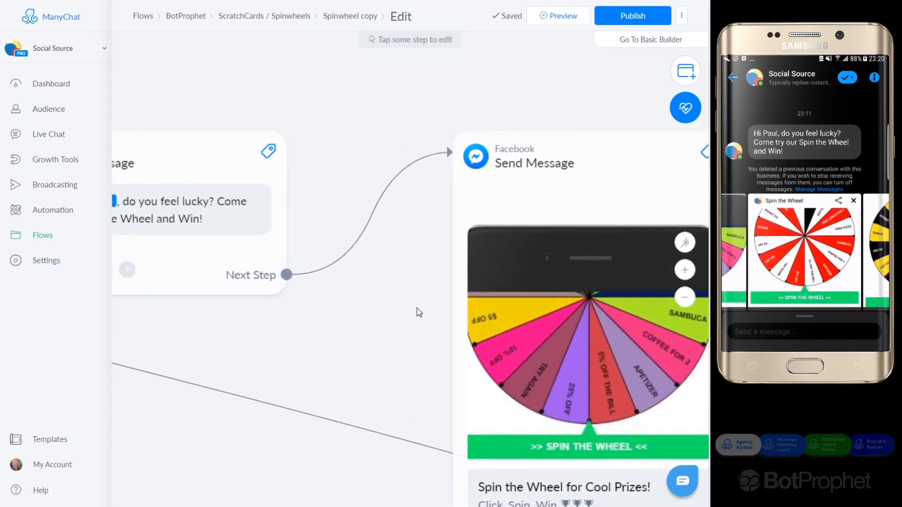
pyautogui.moveTo(321, 303); pyautogui.dragTo(121, 235)
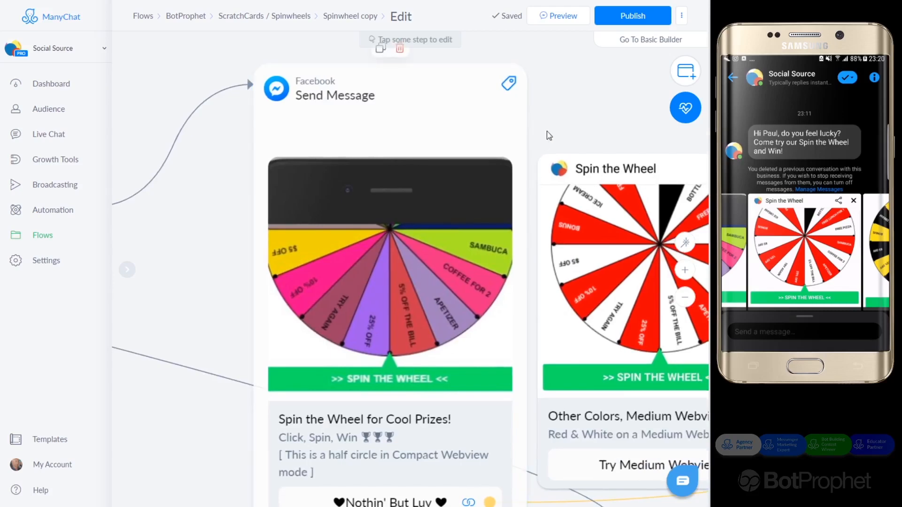
pyautogui.moveTo(597, 117); pyautogui.dragTo(433, 105)
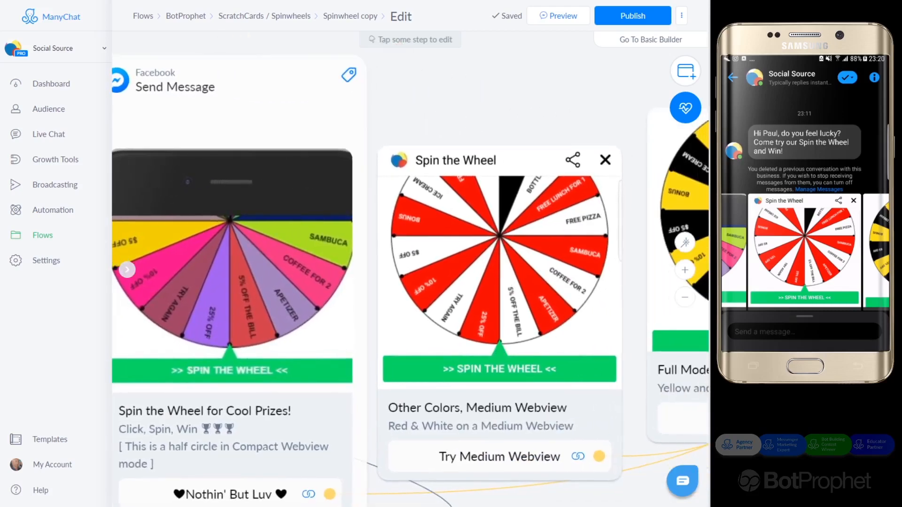
pyautogui.moveTo(490, 103); pyautogui.dragTo(433, 70)
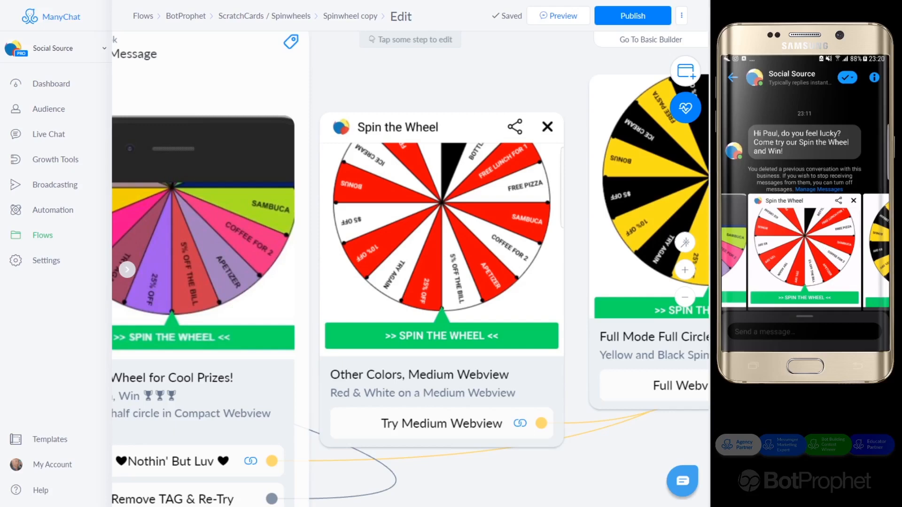
pyautogui.moveTo(387, 90); pyautogui.dragTo(511, 78)
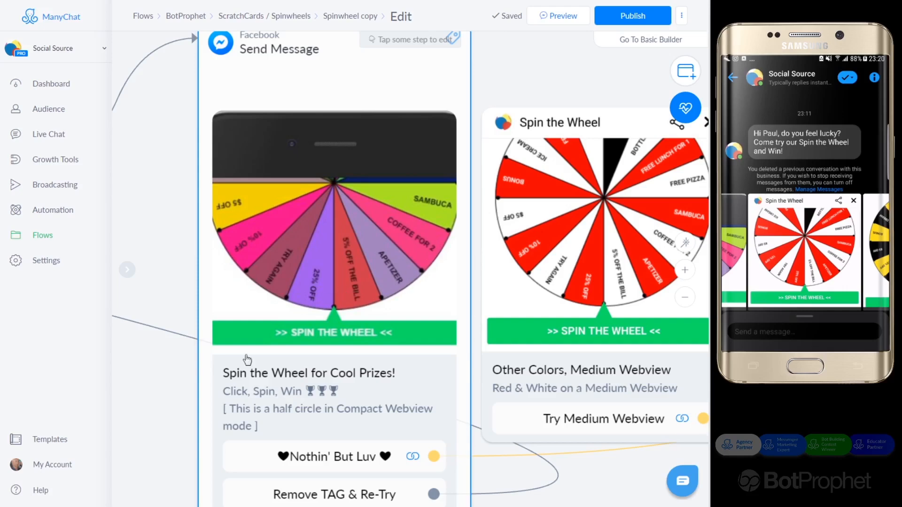
pyautogui.moveTo(183, 387); pyautogui.dragTo(236, 274)
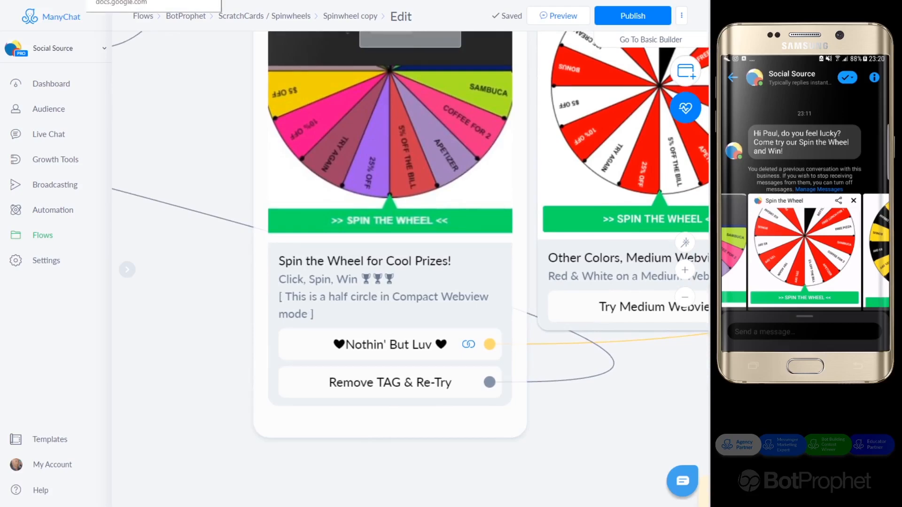
# Switch to the Google Sheets prize list and copy the prizes from 25% OFF through FREE PASTA
pyautogui.click(122, 0)
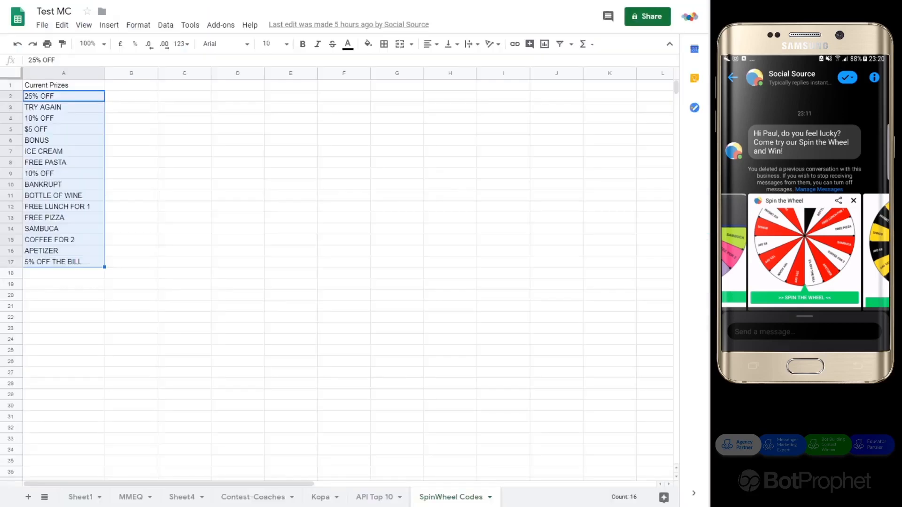
pyautogui.click(75, 120)
pyautogui.click(69, 98)
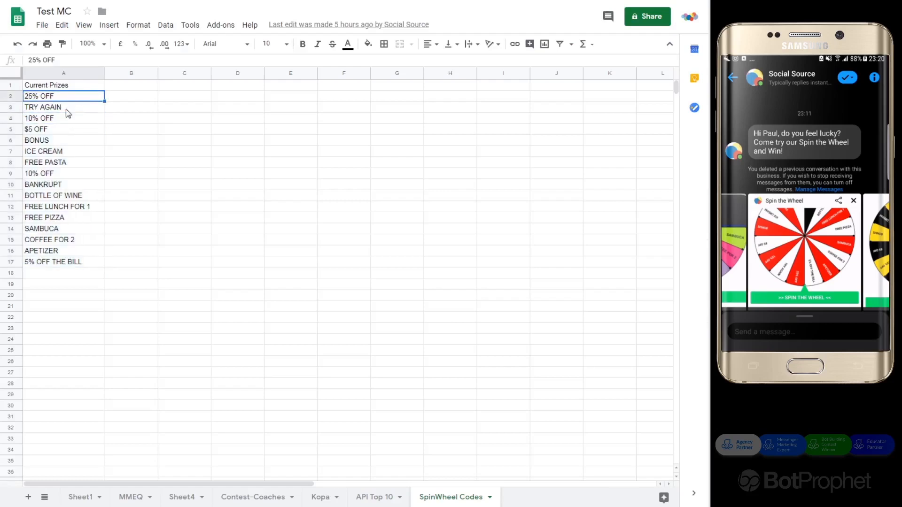
pyautogui.moveTo(67, 165); pyautogui.dragTo(65, 101)
pyautogui.rightClick(65, 101)
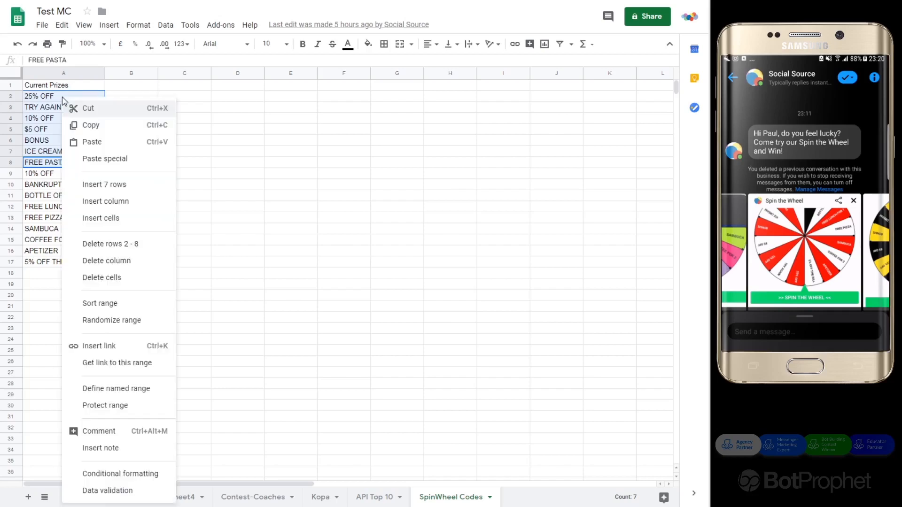
pyautogui.click(93, 126)
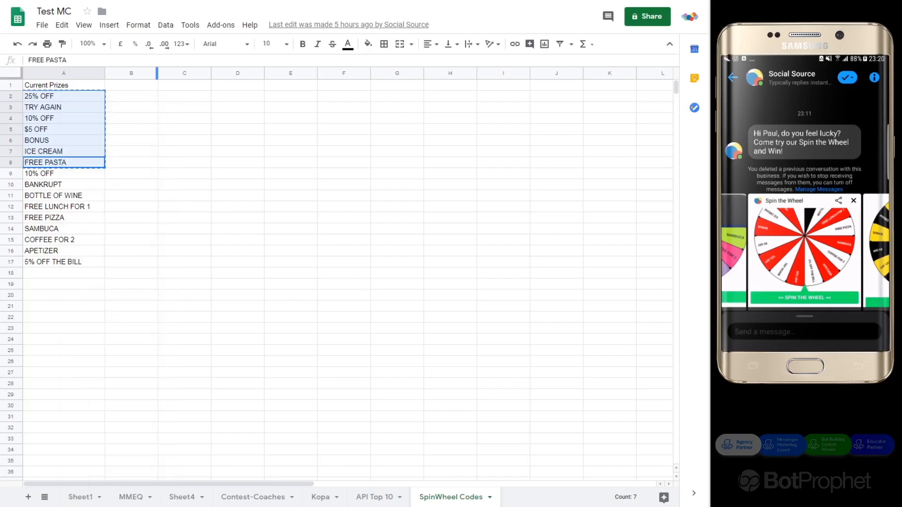
# Switch to the BotProphet Spin the Wheel form and replace all wheel segments with the copied prizes
pyautogui.click(129, 1)
pyautogui.moveTo(247, 429); pyautogui.dragTo(145, 208)
pyautogui.hotkey('ctrl', 'v')
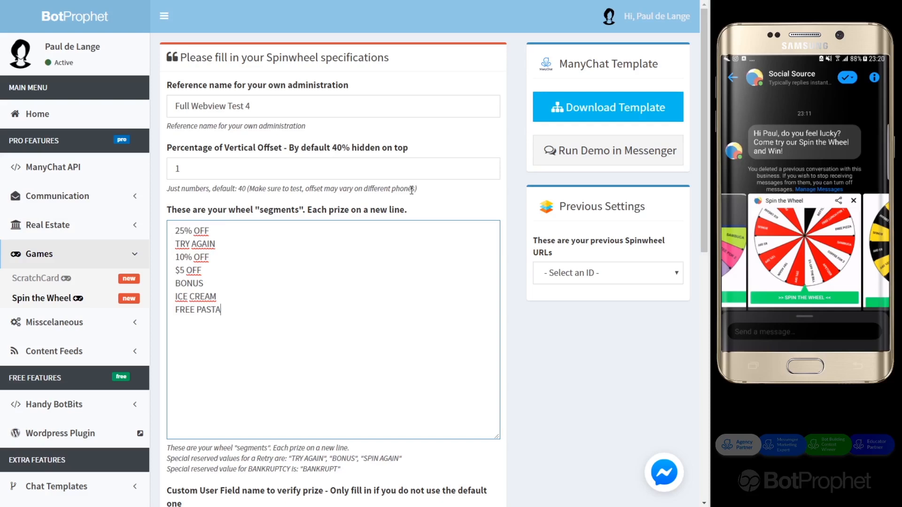
# Change the spinwheel's reference name to Full Webview Test VideoDemo and set the vertical offset percentage to 15
pyautogui.click(230, 104)
pyautogui.doubleClick(248, 104)
pyautogui.write('VideoDemo')
pyautogui.click(369, 133)
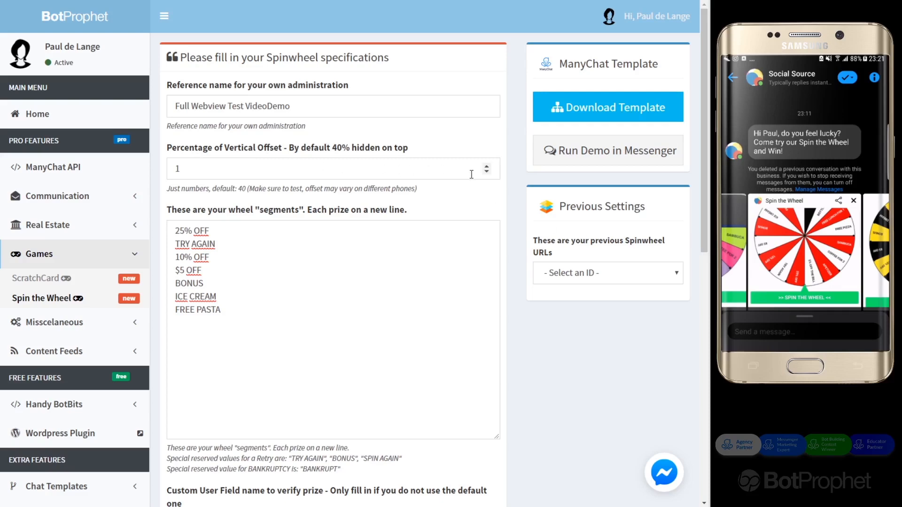
pyautogui.moveTo(486, 166); pyautogui.dragTo(486, 167)
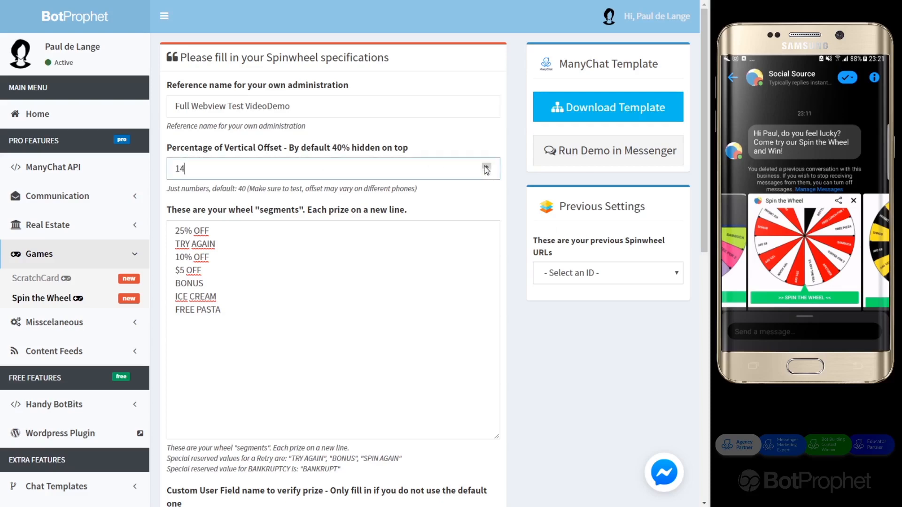
pyautogui.click(475, 195)
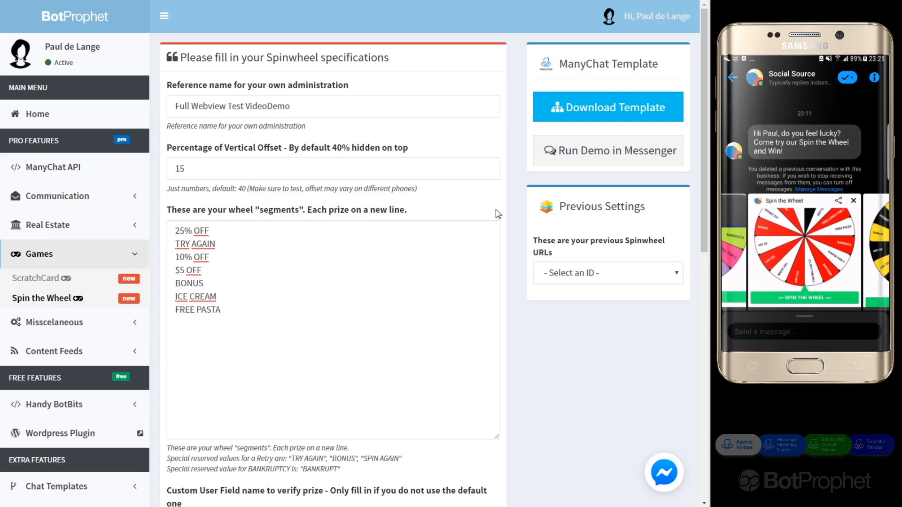
# Review the custom user field for prize verification, the already-scratched tag name, the Facebook Pixel field and the wheel color schemes
pyautogui.scroll(-5, 478, 211)
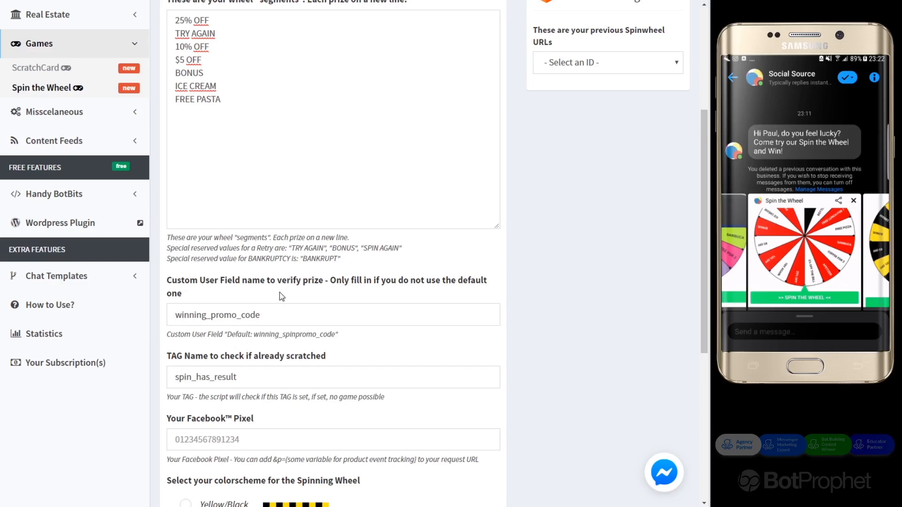
pyautogui.scroll(-2, 310, 350)
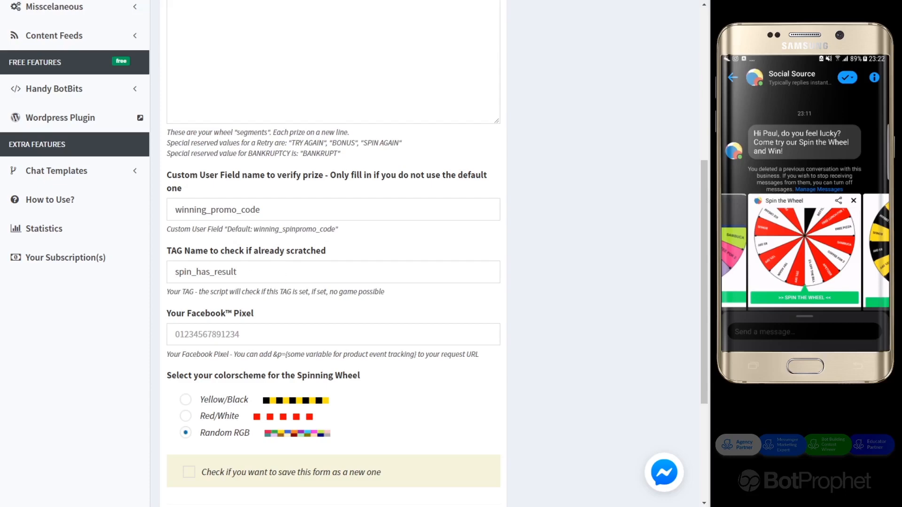
pyautogui.doubleClick(302, 254)
pyautogui.click(289, 256)
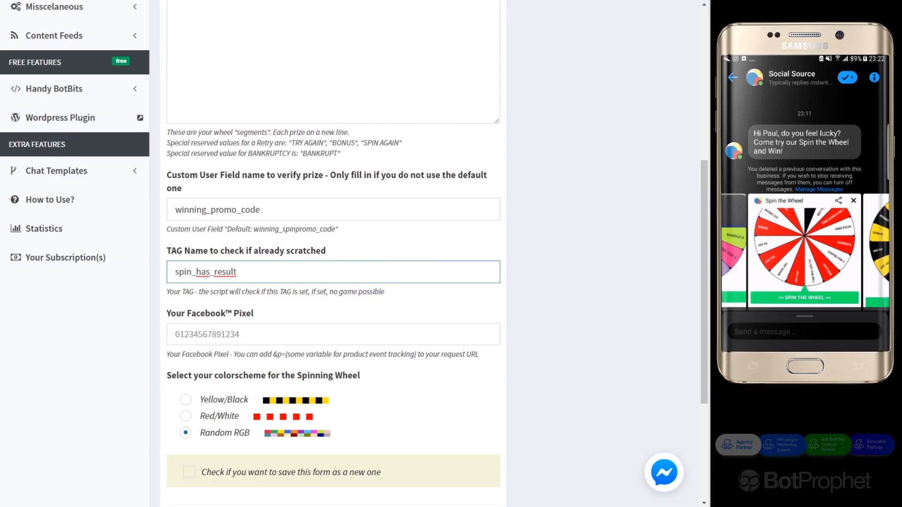
pyautogui.click(265, 274)
pyautogui.doubleClick(232, 271)
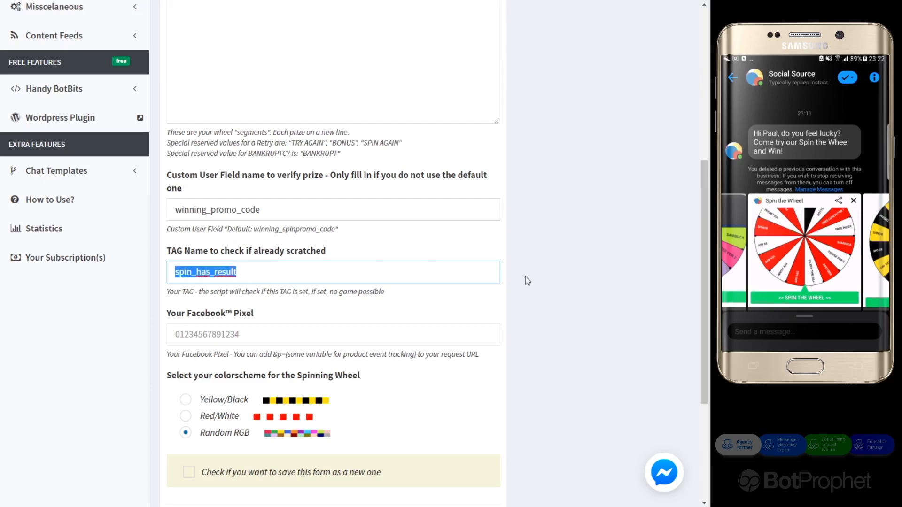
pyautogui.click(501, 297)
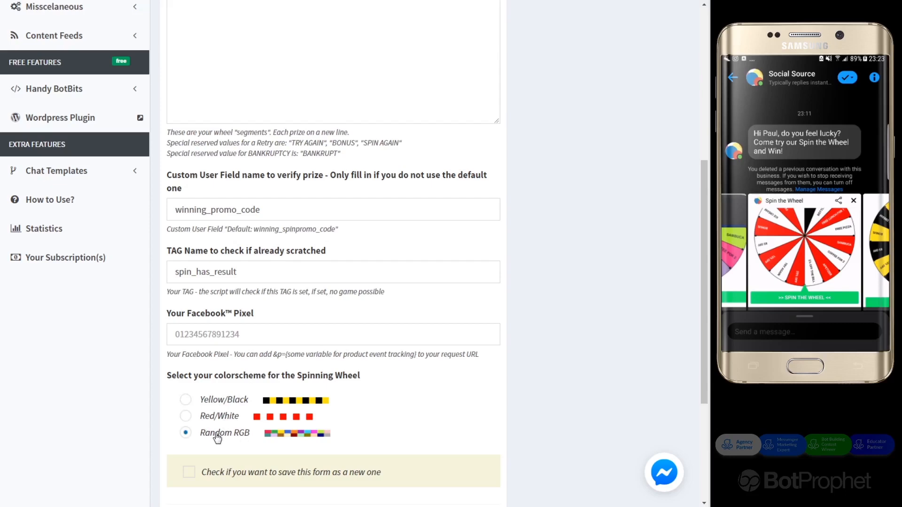
# Save the spinwheel settings as a new form and load Full Webview Test VideoDemo from the previous settings
pyautogui.scroll(-3, 363, 426)
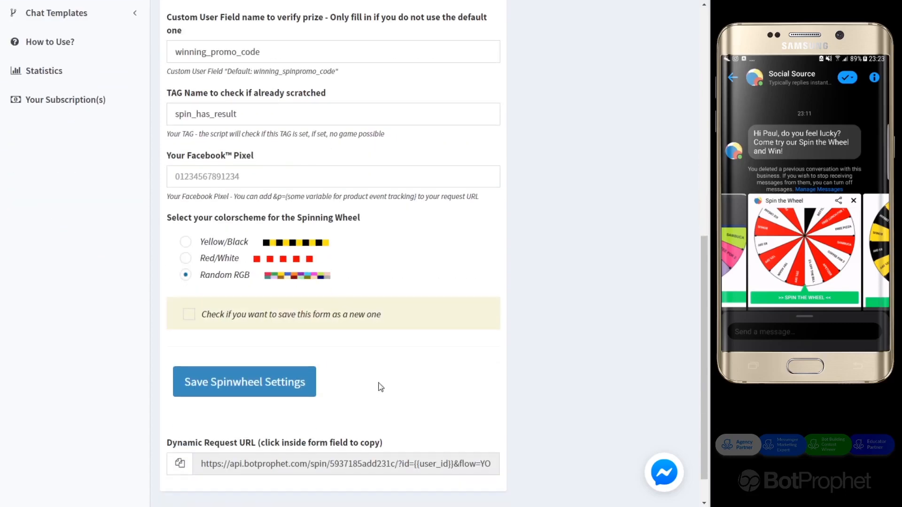
pyautogui.click(190, 317)
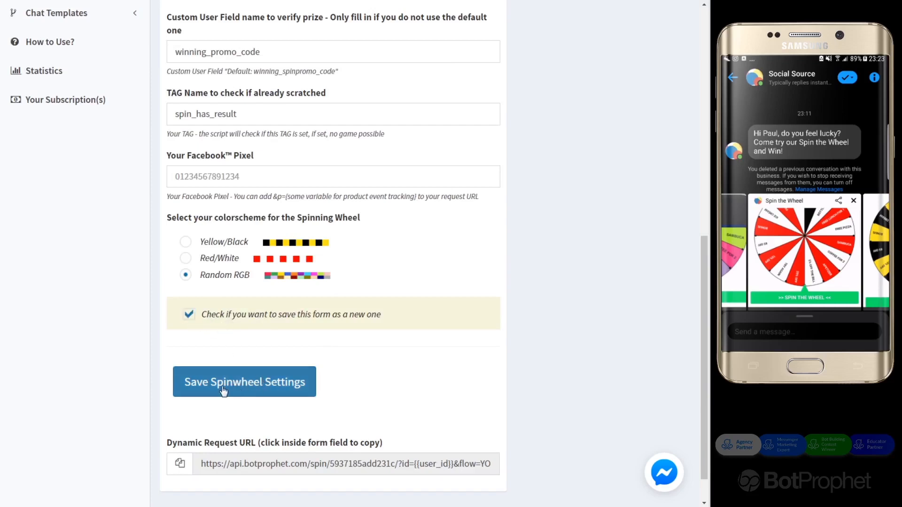
pyautogui.click(261, 386)
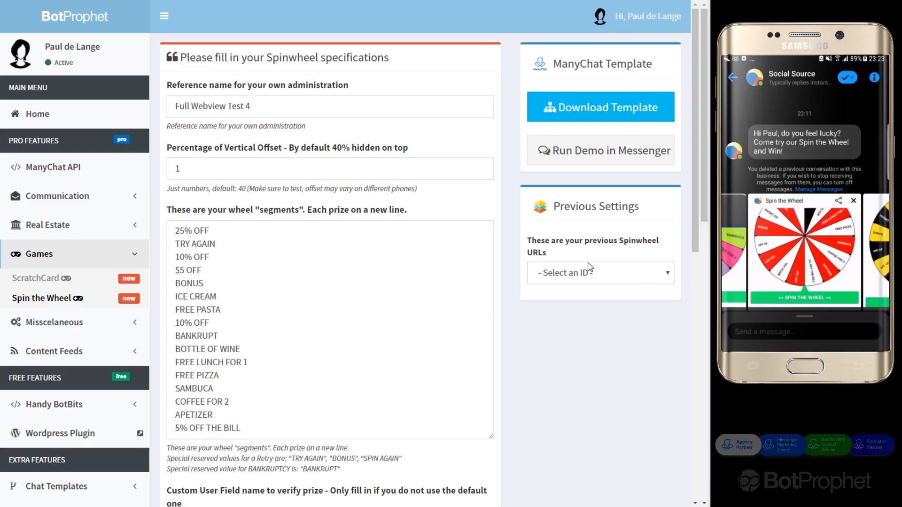
pyautogui.click(560, 271)
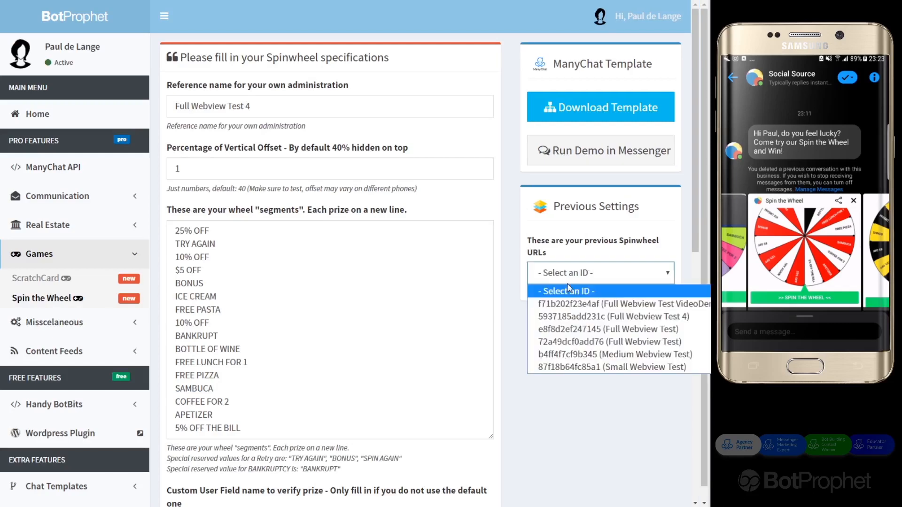
pyautogui.click(568, 304)
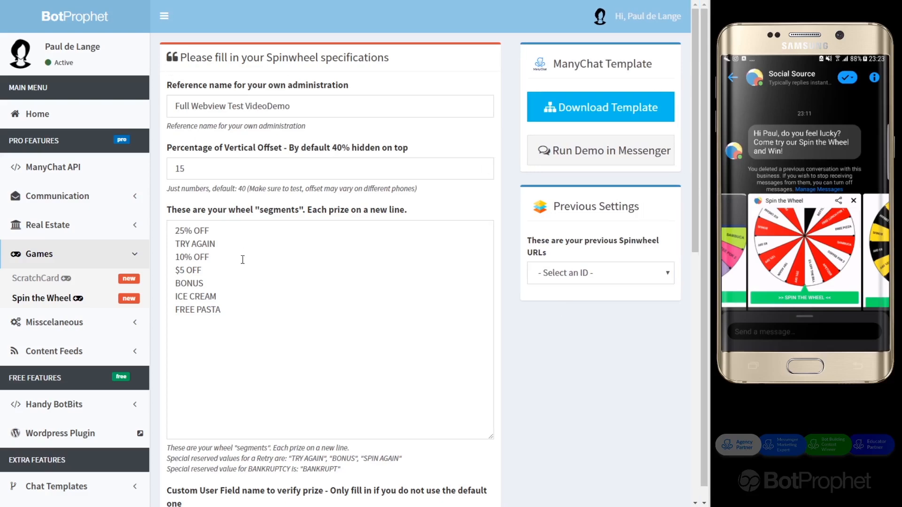
# Copy the new spinwheel's Dynamic Request URL and switch back to the ManyChat flow
pyautogui.scroll(-3, 329, 295)
pyautogui.scroll(-7, 359, 323)
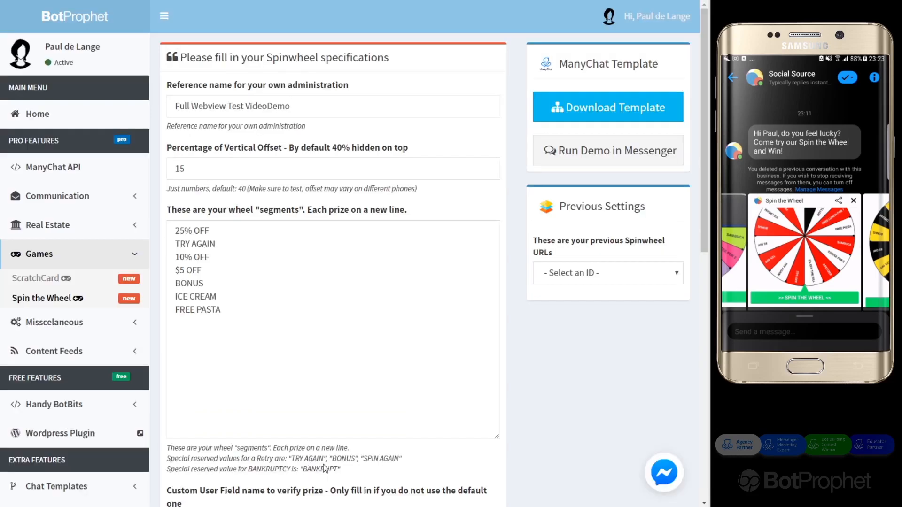
pyautogui.scroll(-10, 455, 405)
pyautogui.scroll(-3, 308, 409)
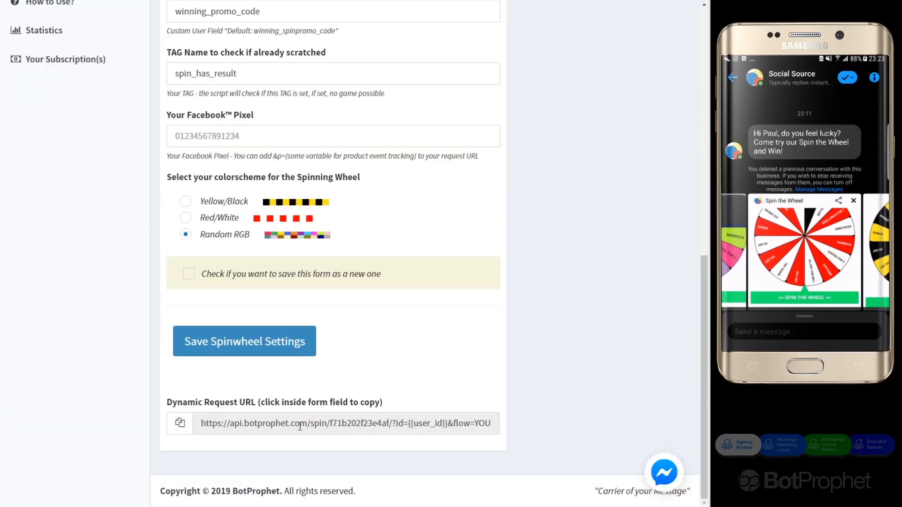
pyautogui.click(269, 422)
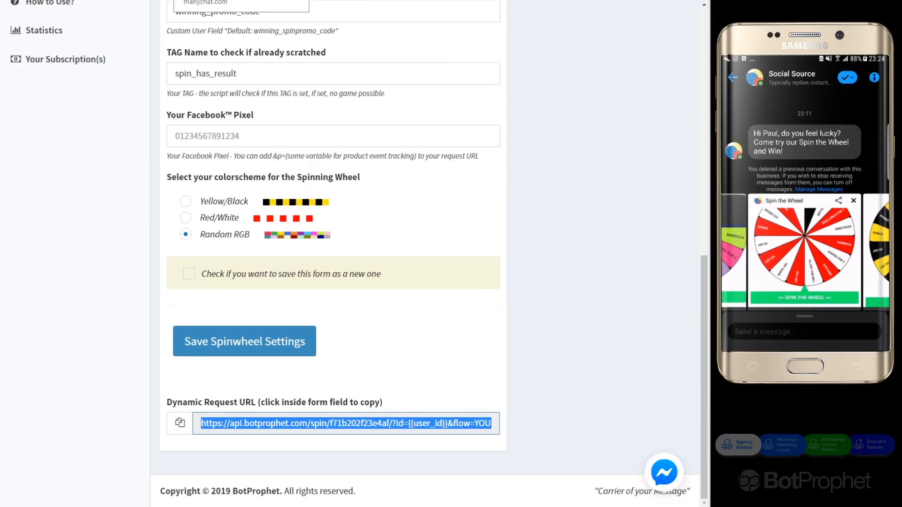
pyautogui.click(212, 0)
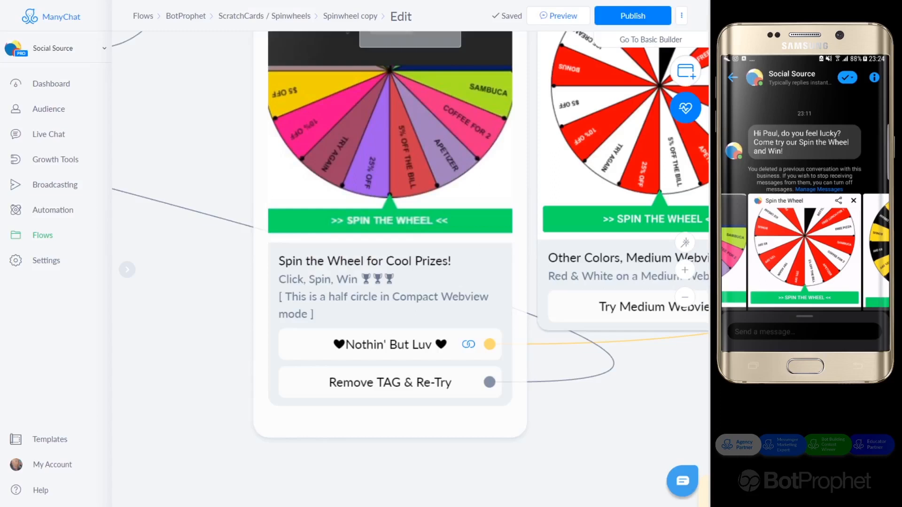
# Replace the base URL in the Nothin' But Luv button's website address with the copied request URL, removing its duplicate id and flow placeholders
pyautogui.click(317, 348)
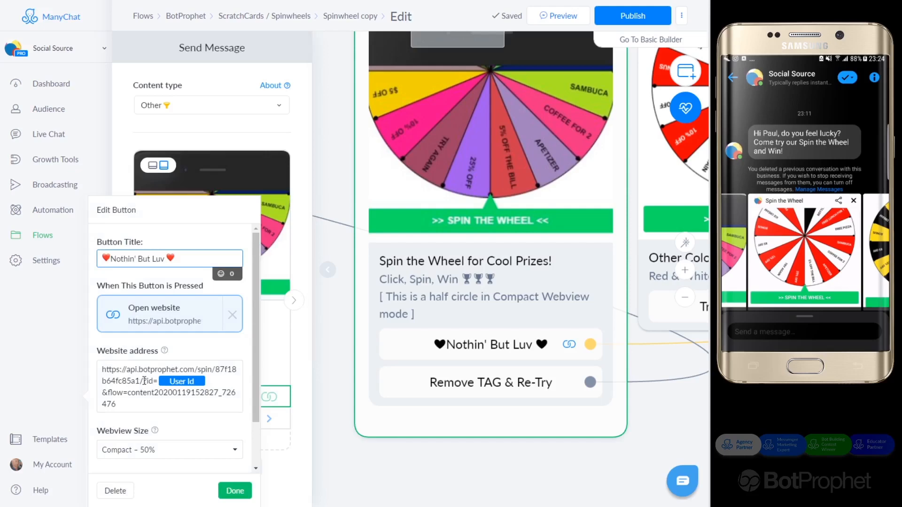
pyautogui.moveTo(144, 380); pyautogui.dragTo(102, 369)
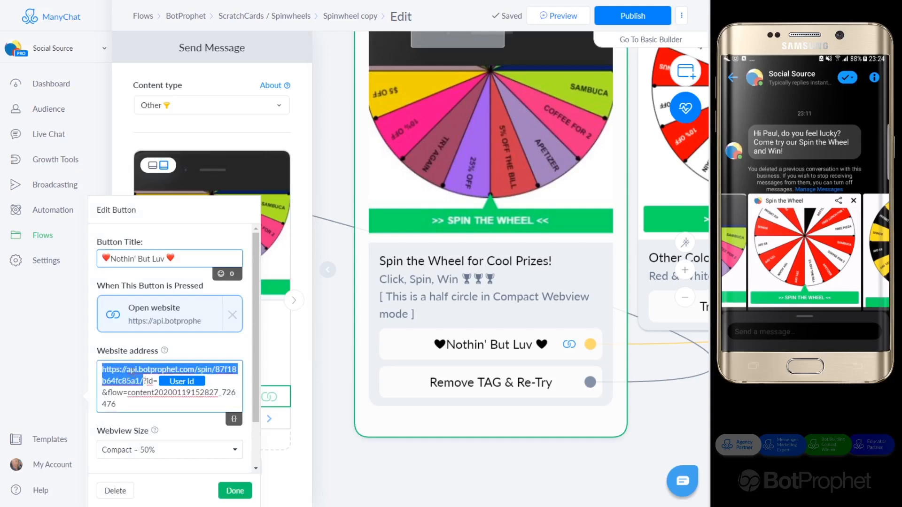
pyautogui.hotkey('ctrl', 'v')
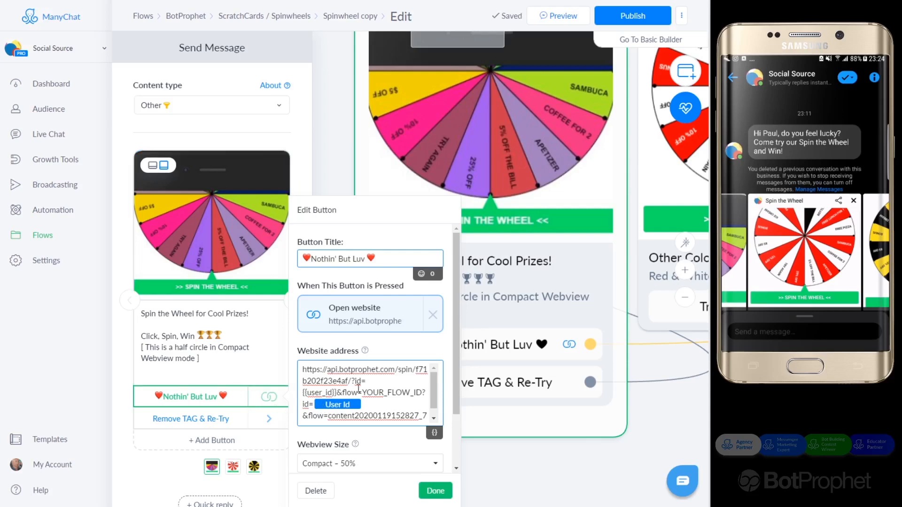
pyautogui.moveTo(351, 381); pyautogui.dragTo(422, 392)
pyautogui.press('BackSpace')
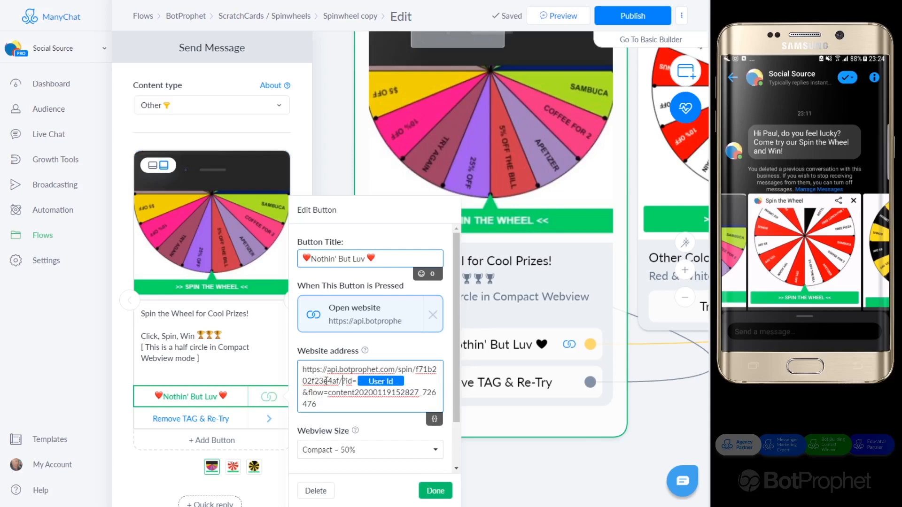
# Delete the old flow ID after &flow= in the Nothin' But Luv button's website address and close the button settings
pyautogui.doubleClick(326, 382)
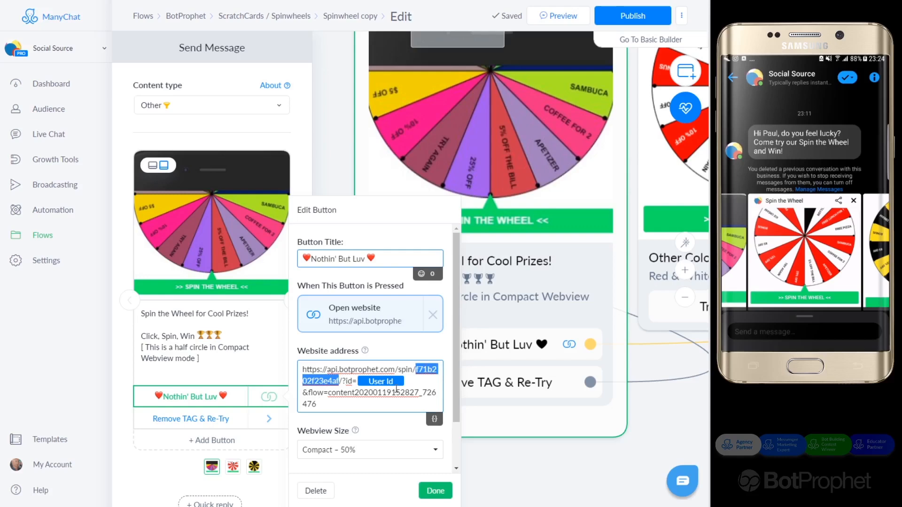
pyautogui.click(348, 381)
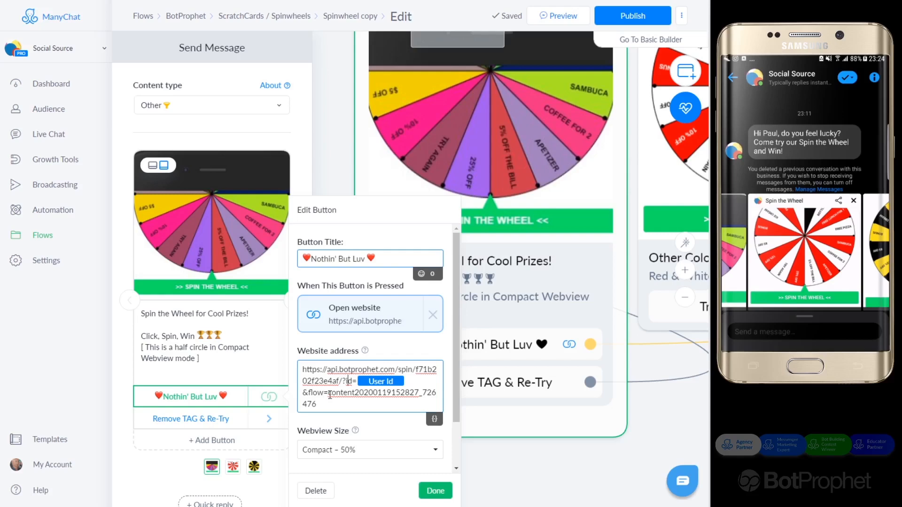
pyautogui.moveTo(329, 393); pyautogui.dragTo(328, 403)
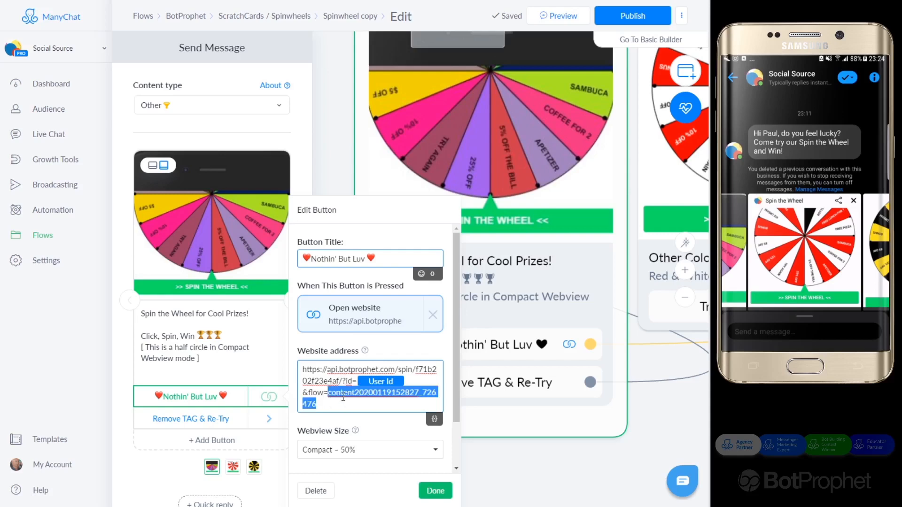
pyautogui.press('BackSpace')
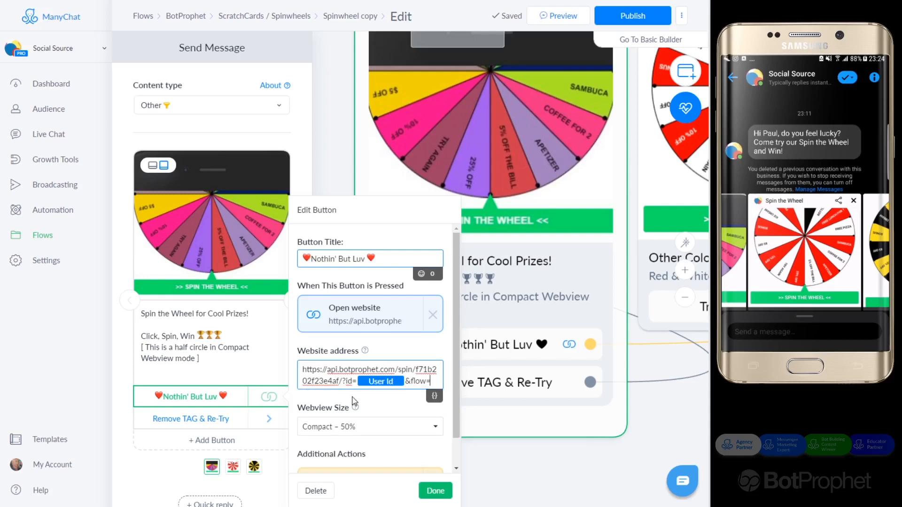
pyautogui.click(530, 455)
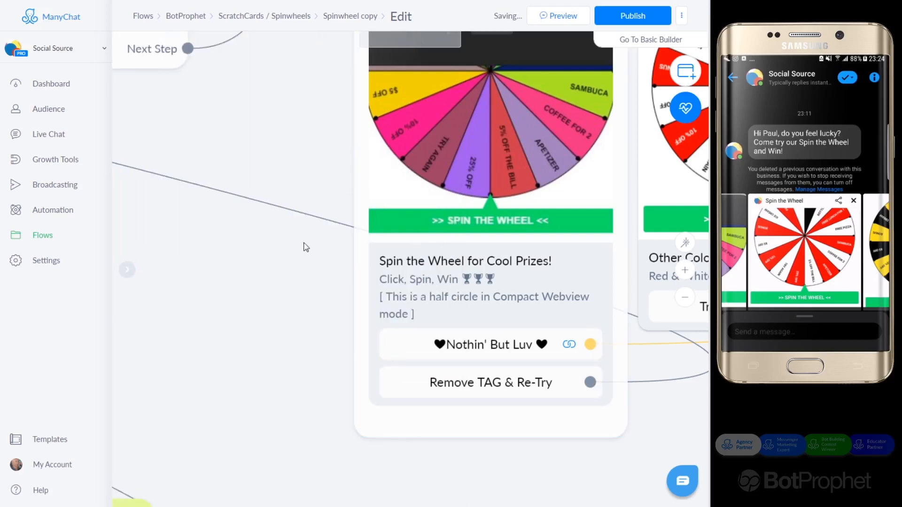
pyautogui.click(543, 355)
pyautogui.click(240, 71)
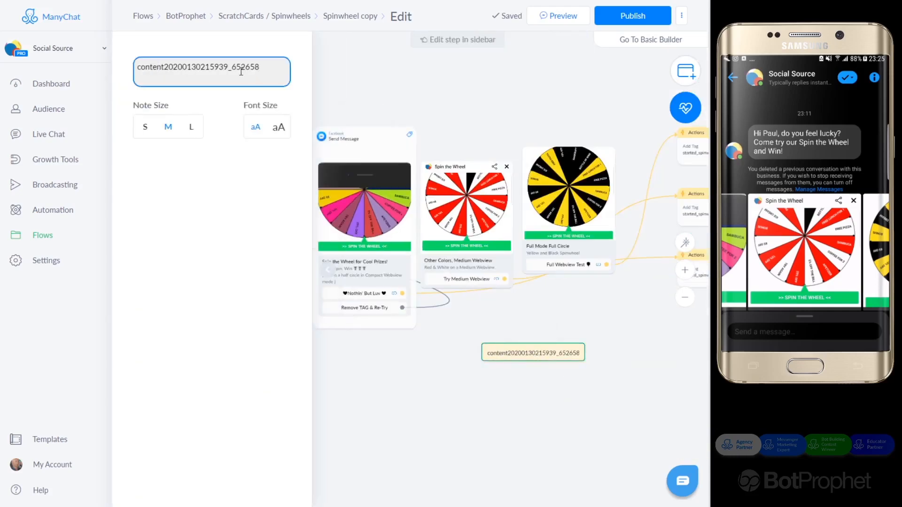
pyautogui.doubleClick(231, 69)
pyautogui.rightClick(231, 69)
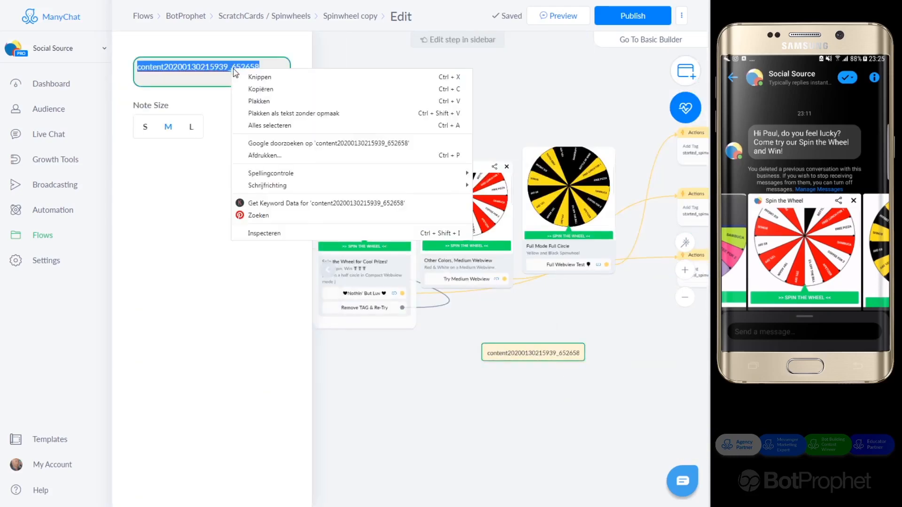
pyautogui.click(253, 90)
pyautogui.click(429, 108)
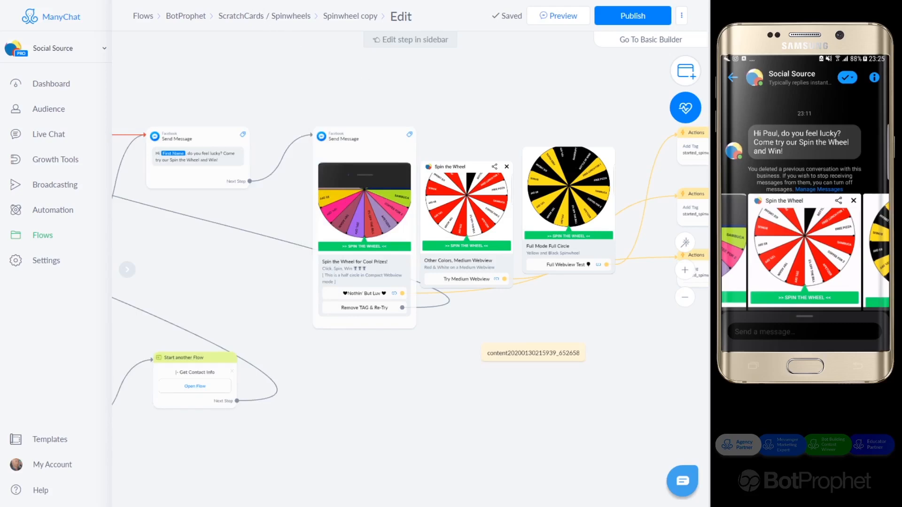
# Replace the canvas note's text with the flow page's full URL and set the note size to L
pyautogui.rightClick(231, 0)
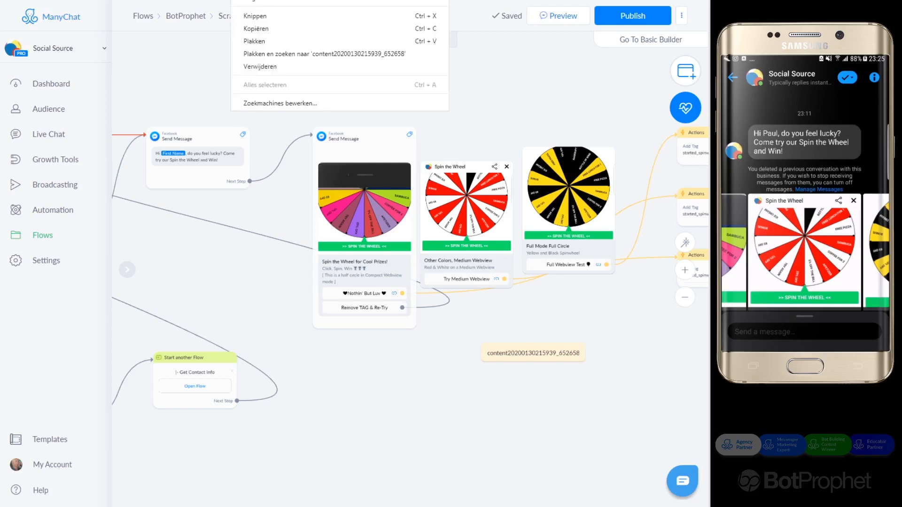
pyautogui.click(248, 28)
pyautogui.click(527, 353)
pyautogui.click(201, 73)
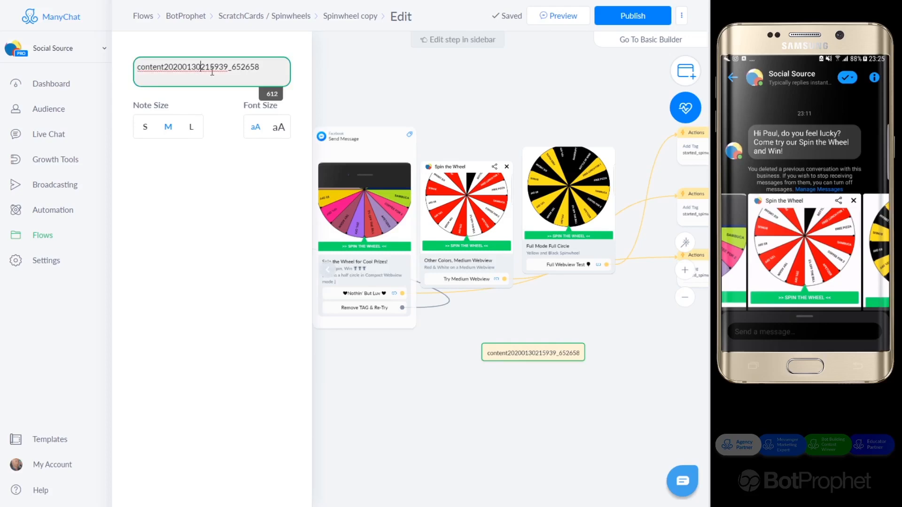
pyautogui.doubleClick(210, 72)
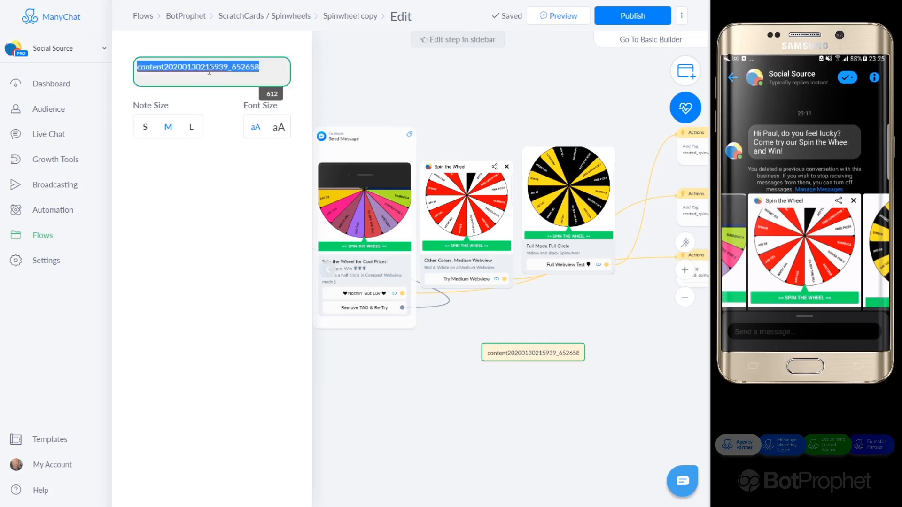
pyautogui.hotkey('ctrl', 'v')
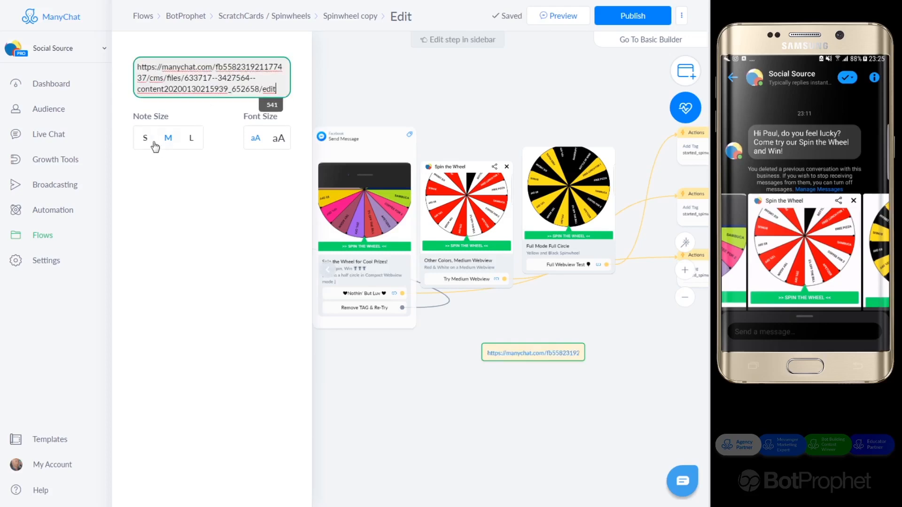
pyautogui.click(191, 139)
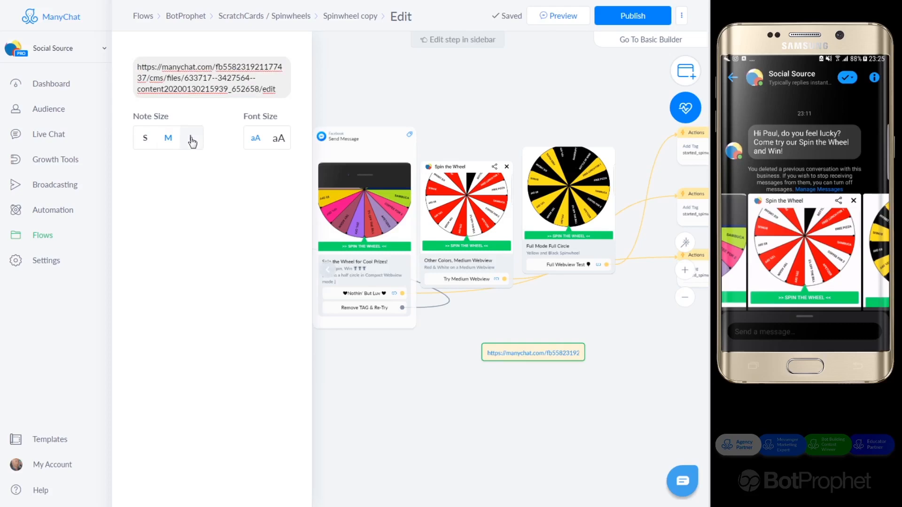
pyautogui.click(191, 140)
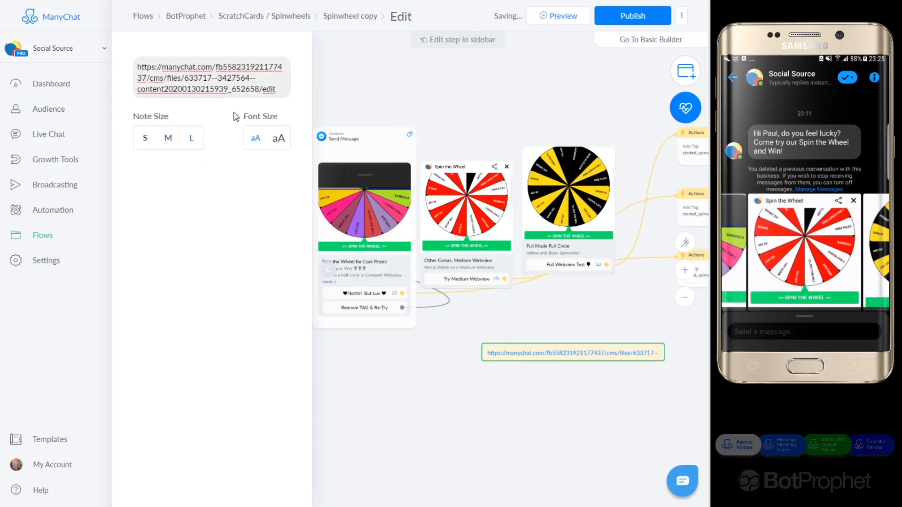
pyautogui.moveTo(545, 357)
pyautogui.click(194, 87)
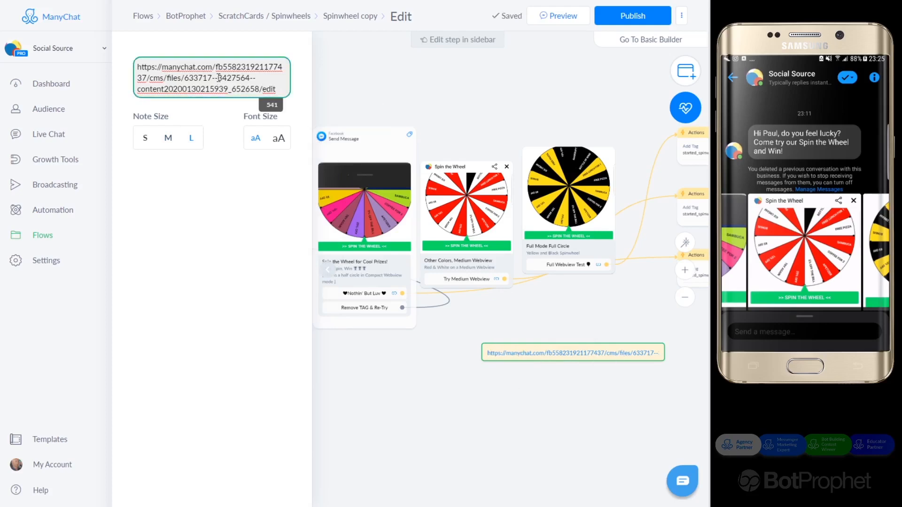
pyautogui.moveTo(256, 78); pyautogui.dragTo(120, 62)
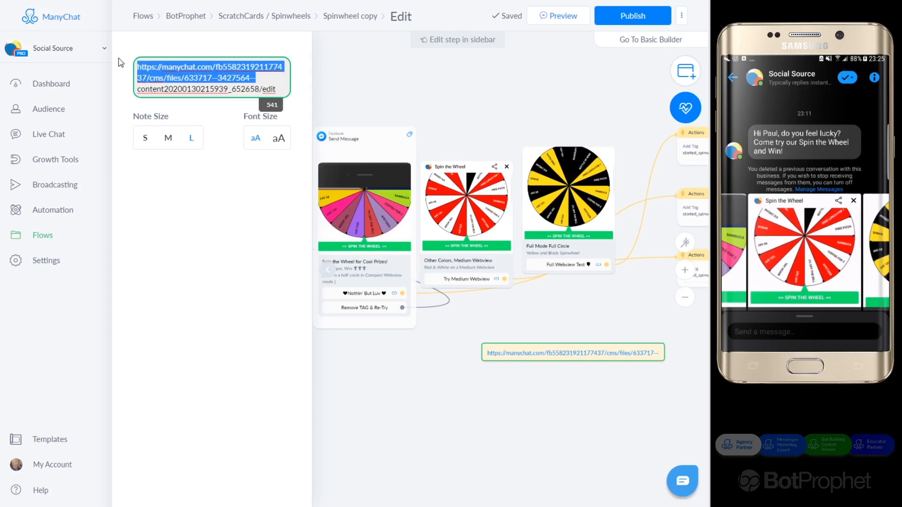
pyautogui.press('BackSpace')
pyautogui.moveTo(491, 358)
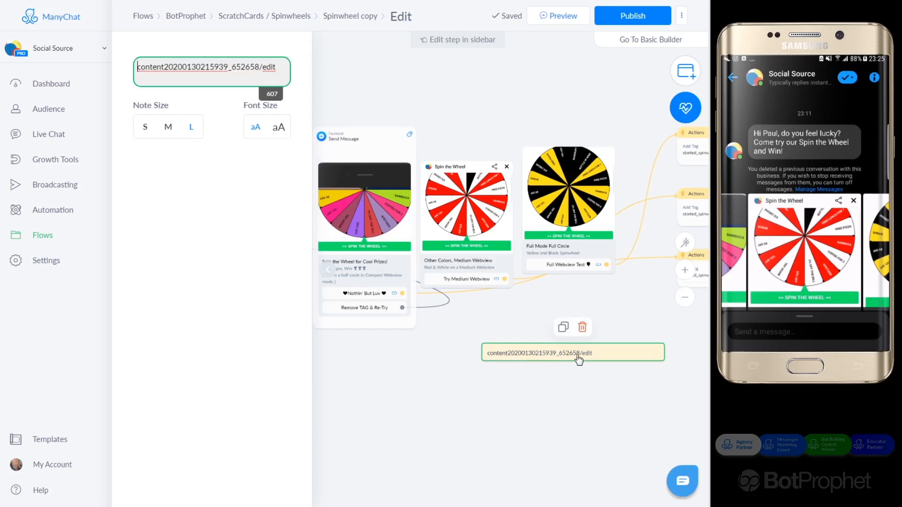
pyautogui.hotkey('shift', 'End')
pyautogui.press('BackSpace')
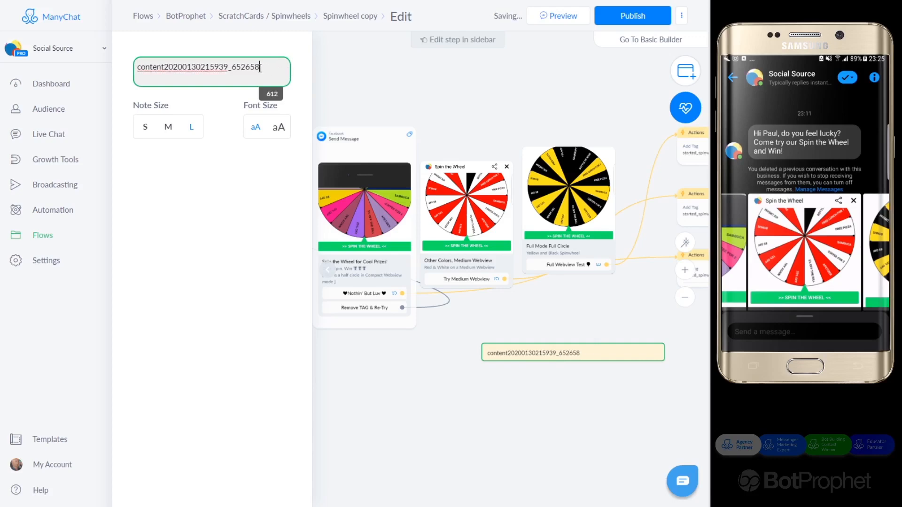
# Copy the flow ID from the note and insert it after &flow= in the Nothin' But Luv button's website address
pyautogui.moveTo(260, 67); pyautogui.dragTo(155, 67)
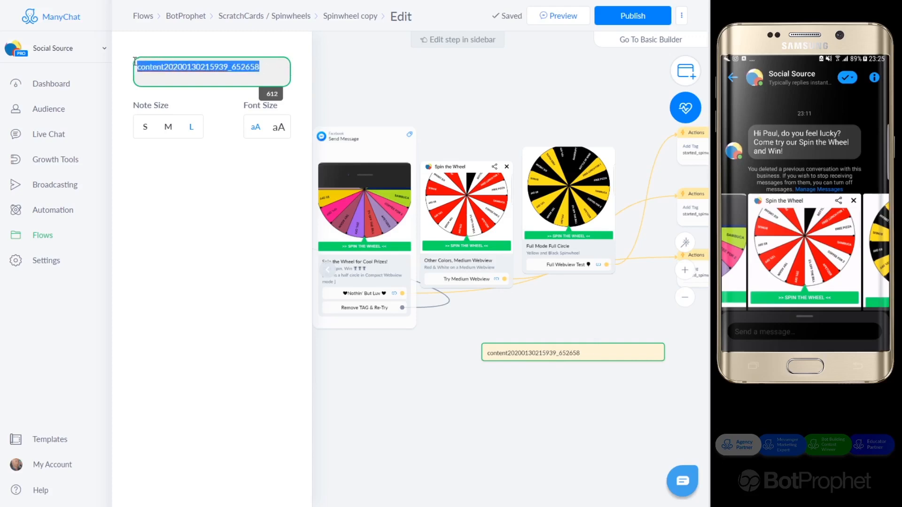
pyautogui.rightClick(155, 67)
pyautogui.click(174, 84)
pyautogui.click(336, 299)
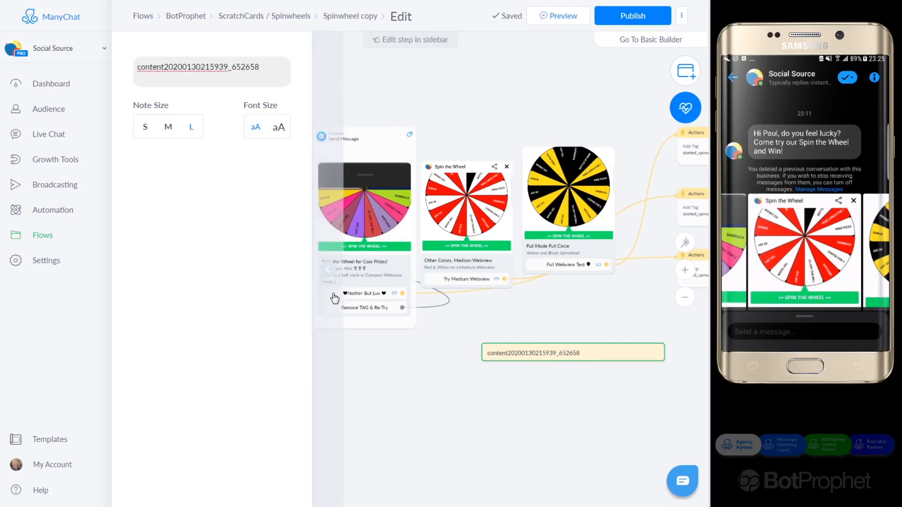
pyautogui.click(351, 292)
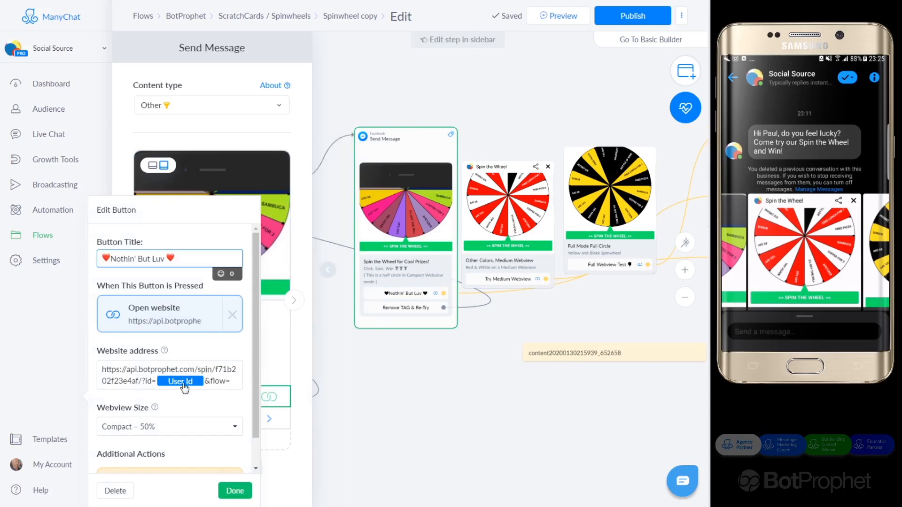
pyautogui.click(234, 381)
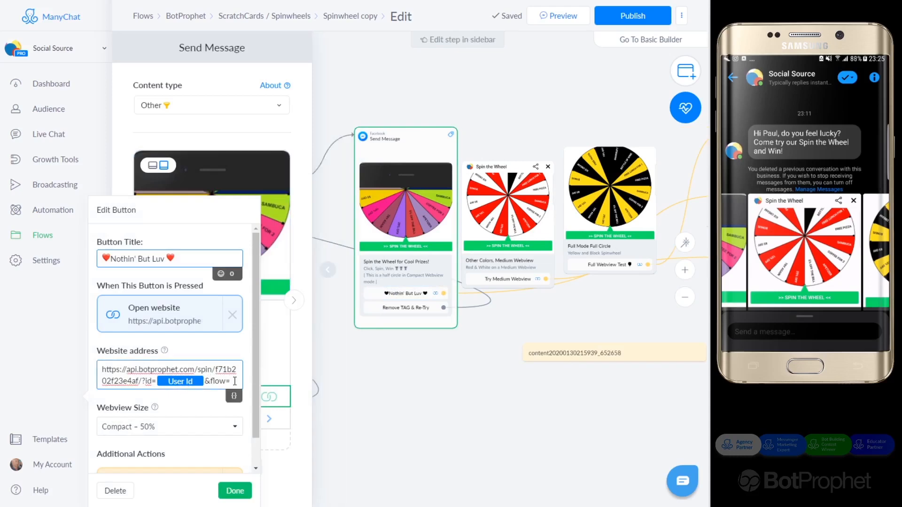
pyautogui.hotkey('ctrl', 'v')
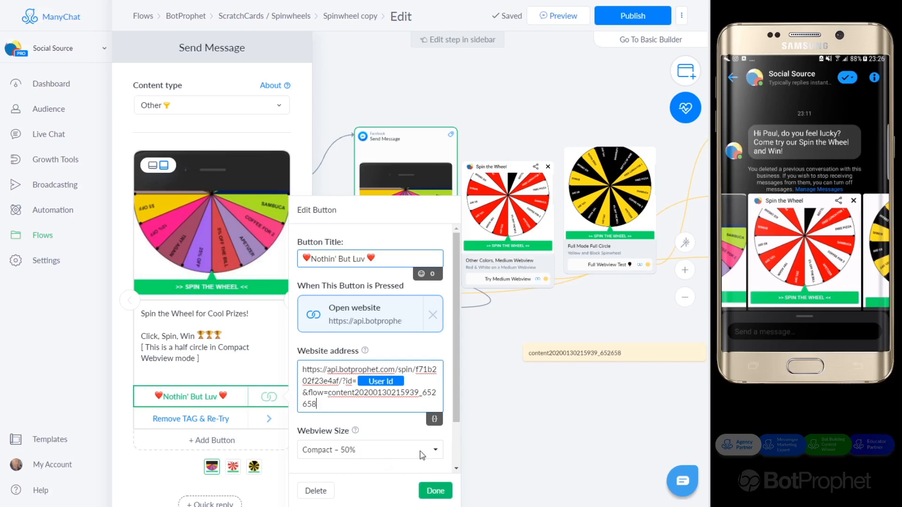
# Move the flow ID note closer beneath the wheel cards, then finish the button edit and publish the flow
pyautogui.scroll(-2, 455, 455)
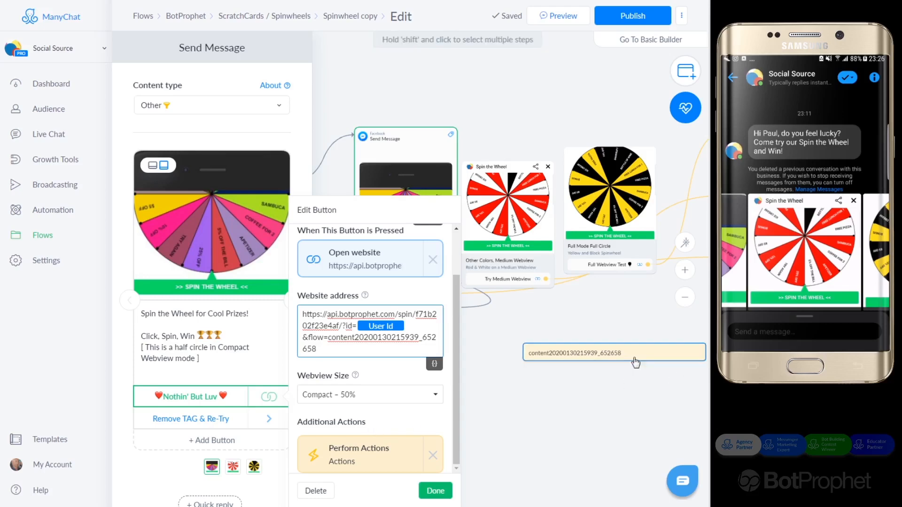
pyautogui.moveTo(624, 356); pyautogui.dragTo(583, 339)
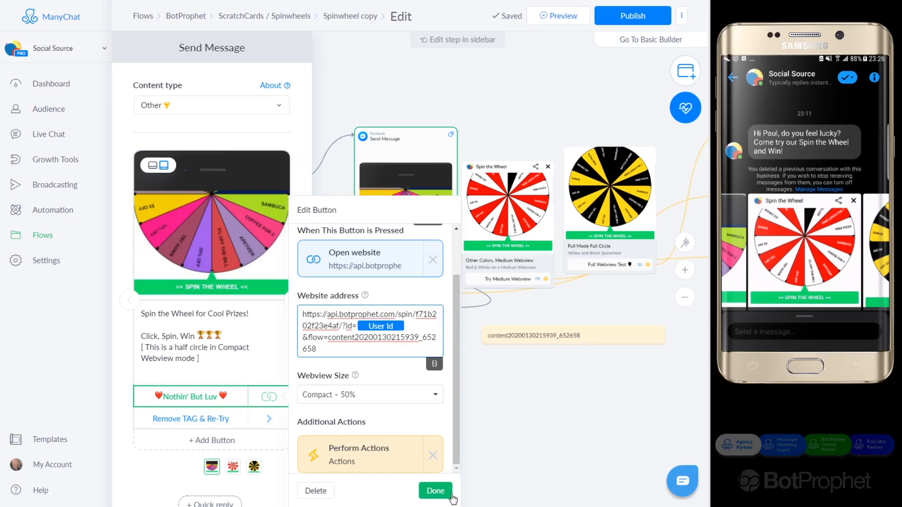
pyautogui.click(434, 491)
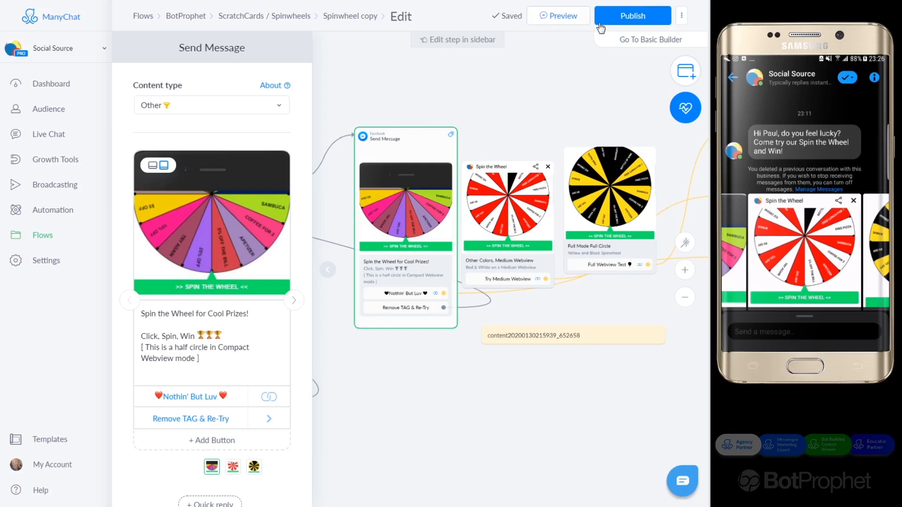
pyautogui.click(611, 16)
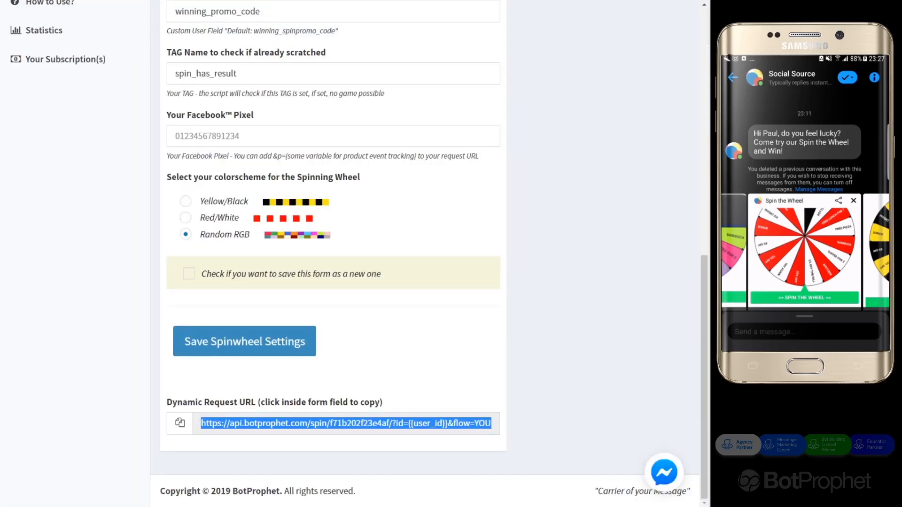
# Send a preview of the published flow to Messenger and bring up the new Spin the Wheel message in the phone conversation
pyautogui.scroll(7, 226, 141)
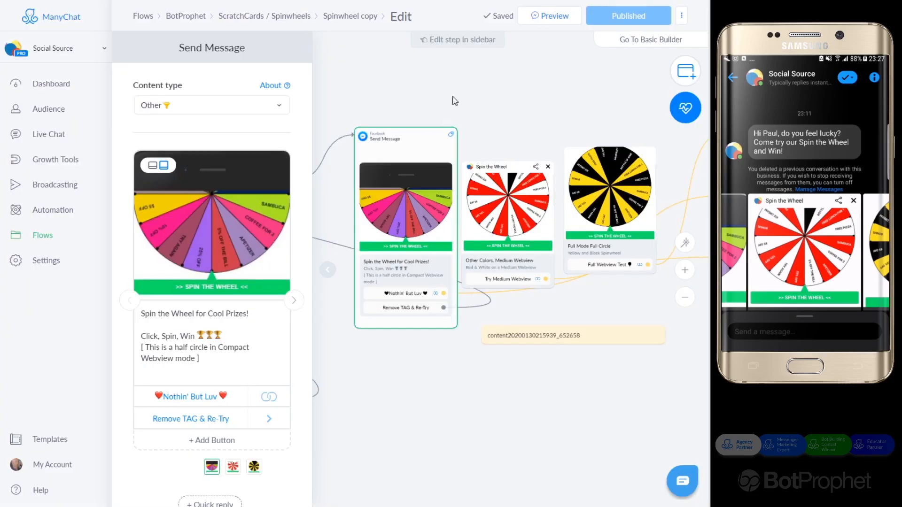
pyautogui.click(553, 15)
pyautogui.click(805, 337)
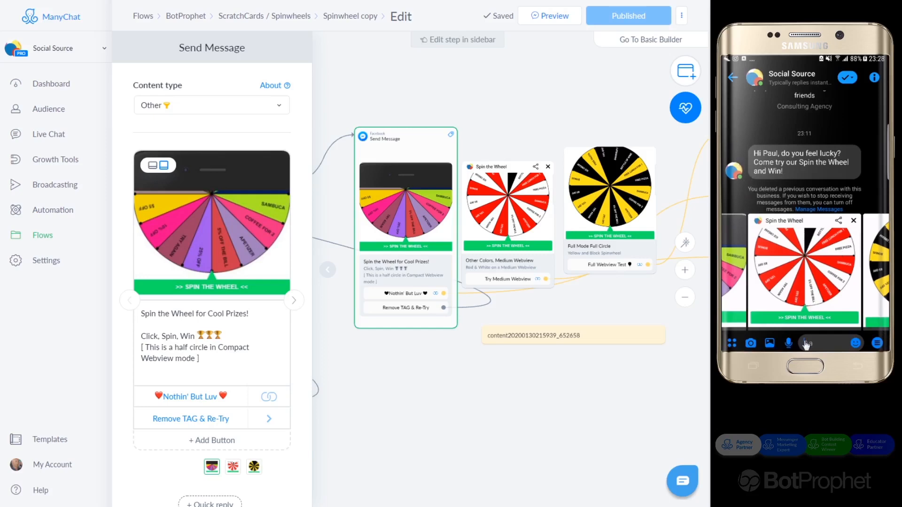
pyautogui.click(823, 346)
pyautogui.scroll(-2, 838, 242)
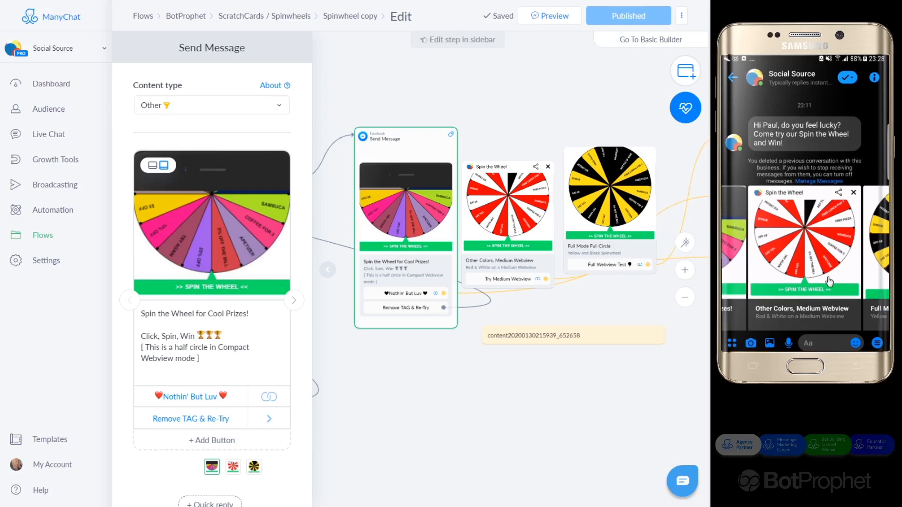
pyautogui.scroll(-6, 791, 212)
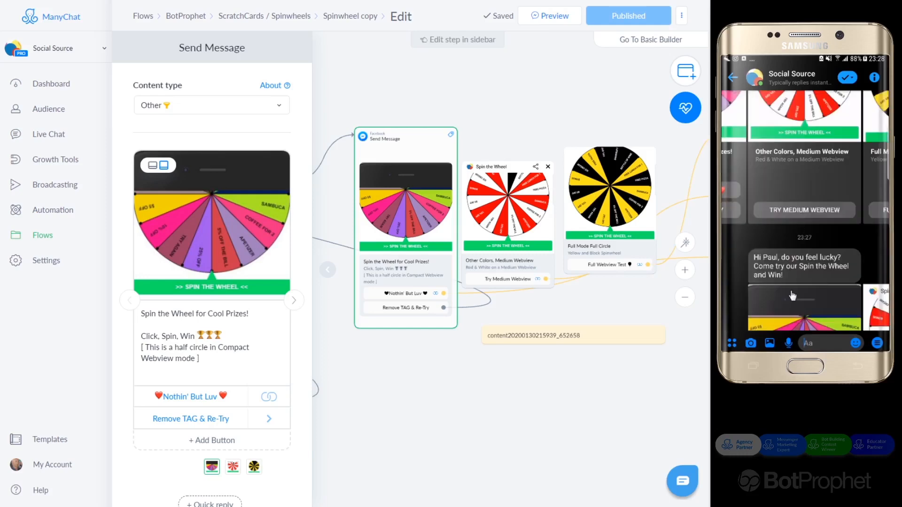
# Open the wheel from the Nothin' But Luv button in Messenger, spin it, and review the reply messages in the conversation
pyautogui.moveTo(793, 287); pyautogui.dragTo(779, 138)
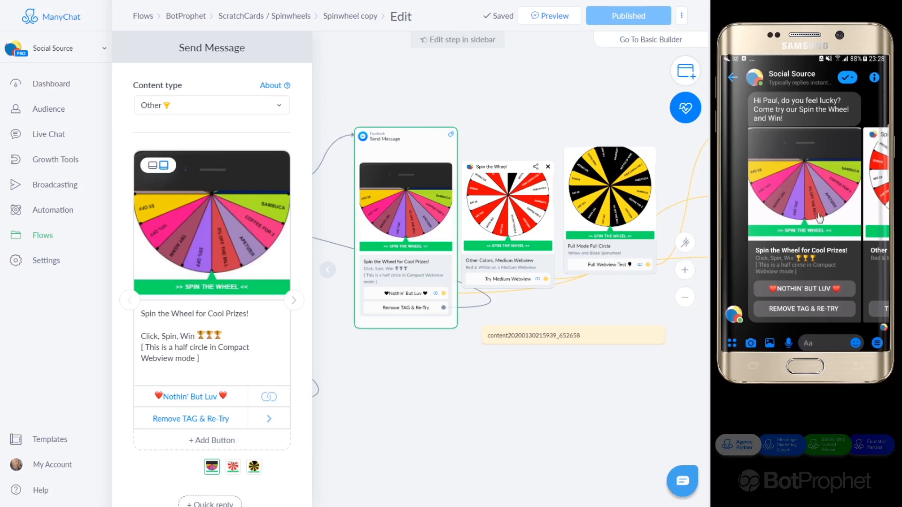
pyautogui.click(790, 290)
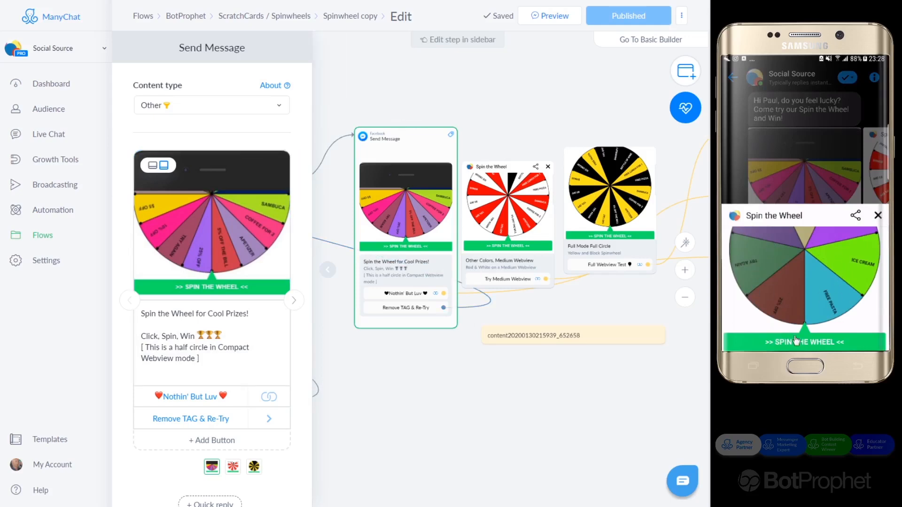
pyautogui.click(809, 344)
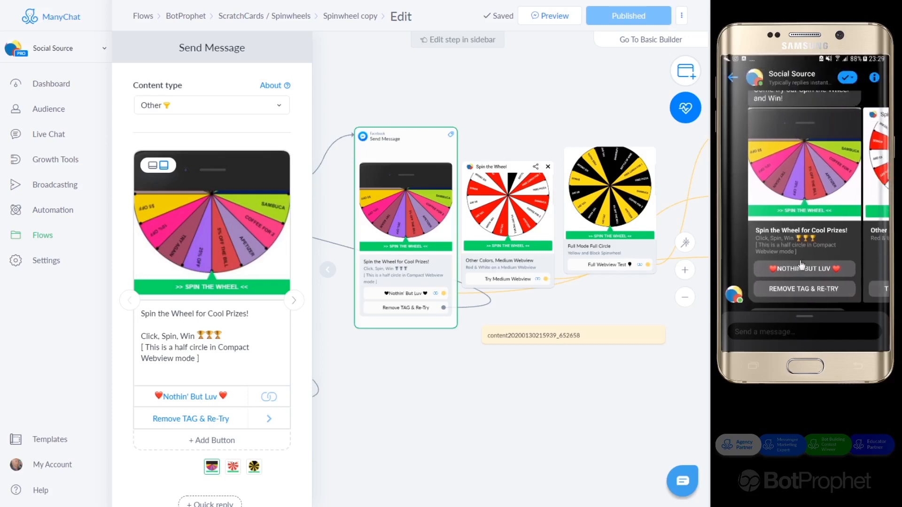
pyautogui.scroll(-2, 801, 235)
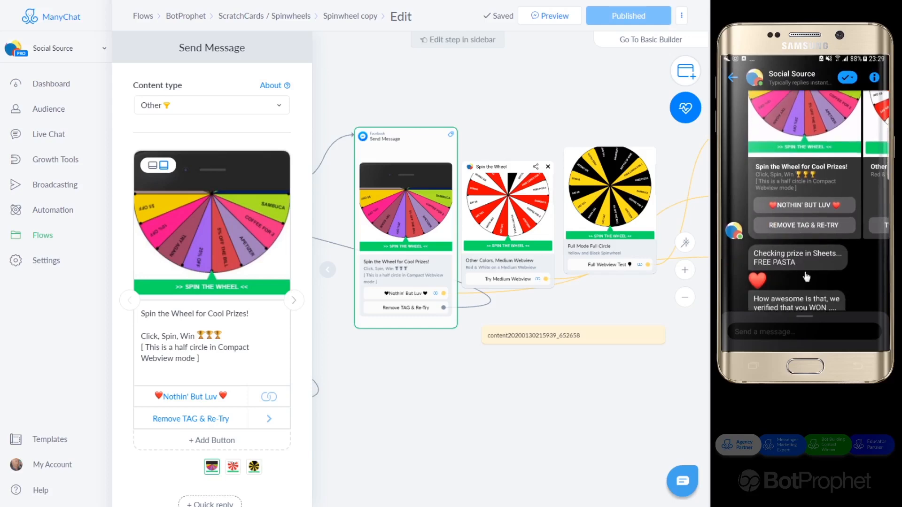
pyautogui.moveTo(802, 276); pyautogui.dragTo(794, 177)
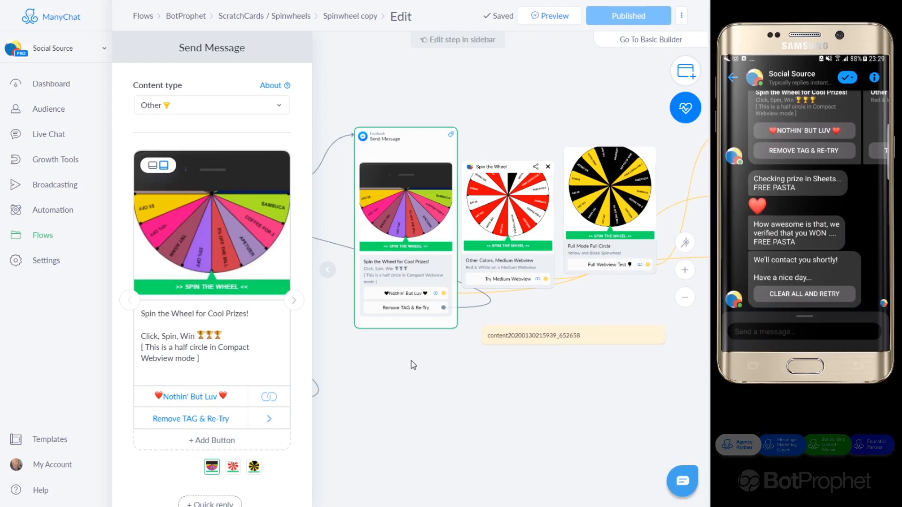
# Trace the flow back from the wheel cards to the Check Prize Matches a Sheet Row action and examine it up close
pyautogui.moveTo(412, 362); pyautogui.dragTo(536, 360)
pyautogui.moveTo(388, 253); pyautogui.dragTo(496, 287)
pyautogui.moveTo(445, 298); pyautogui.dragTo(599, 223)
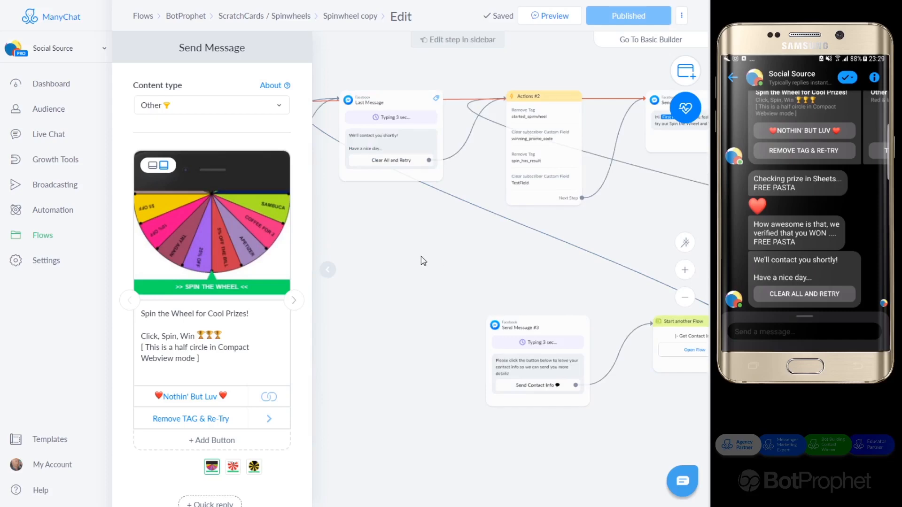
pyautogui.moveTo(402, 248); pyautogui.dragTo(510, 264)
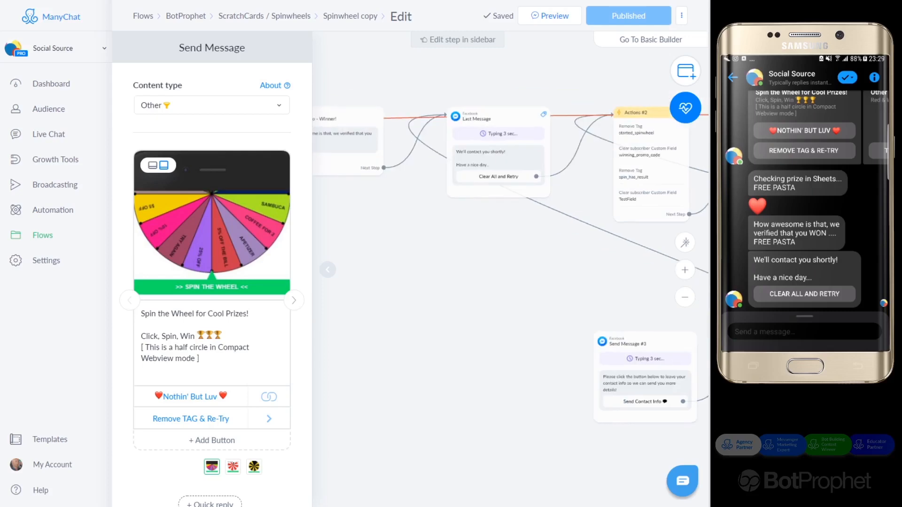
pyautogui.moveTo(386, 236); pyautogui.dragTo(561, 279)
pyautogui.moveTo(412, 247); pyautogui.dragTo(545, 261)
pyautogui.moveTo(408, 275); pyautogui.dragTo(550, 266)
pyautogui.moveTo(388, 273); pyautogui.dragTo(498, 281)
pyautogui.click(472, 206)
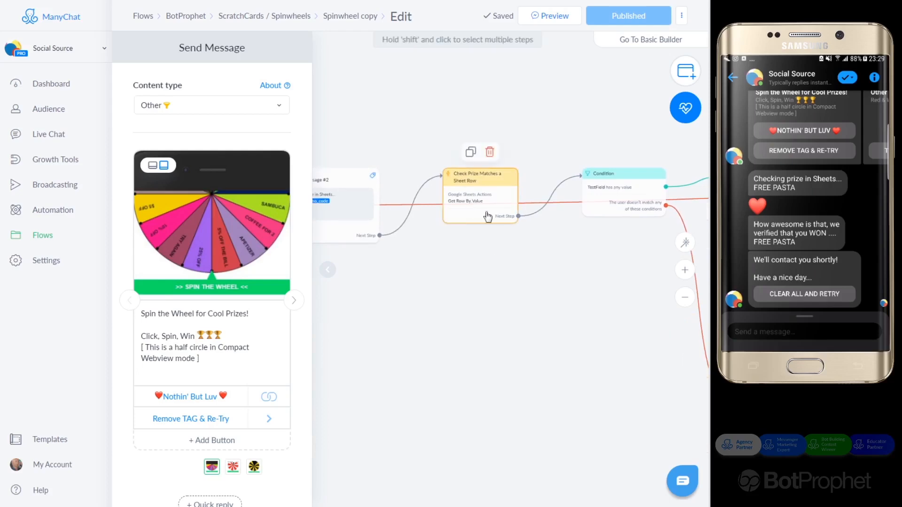
pyautogui.scroll(5, 491, 191)
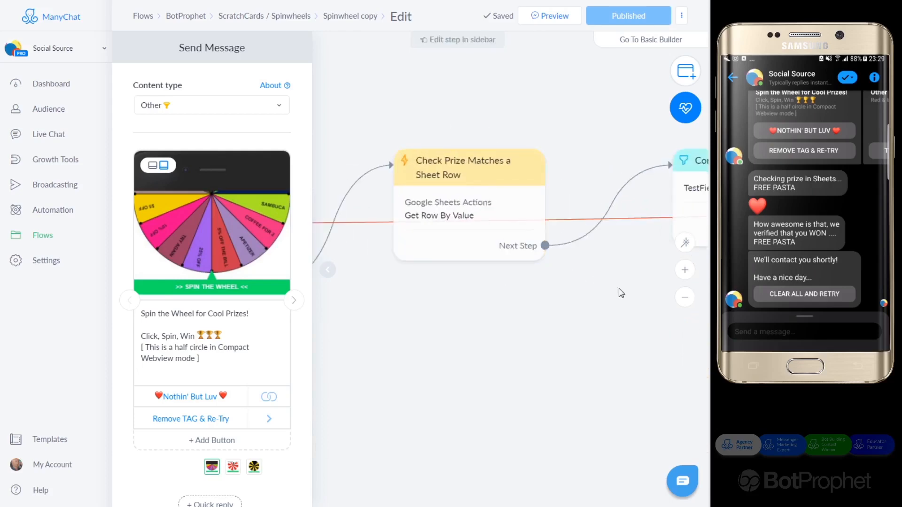
# Follow the flow from the prize check through the spin_has_result tag, winner message and Last Message to the spin invitation
pyautogui.moveTo(543, 288); pyautogui.dragTo(402, 292)
pyautogui.moveTo(608, 310); pyautogui.dragTo(433, 324)
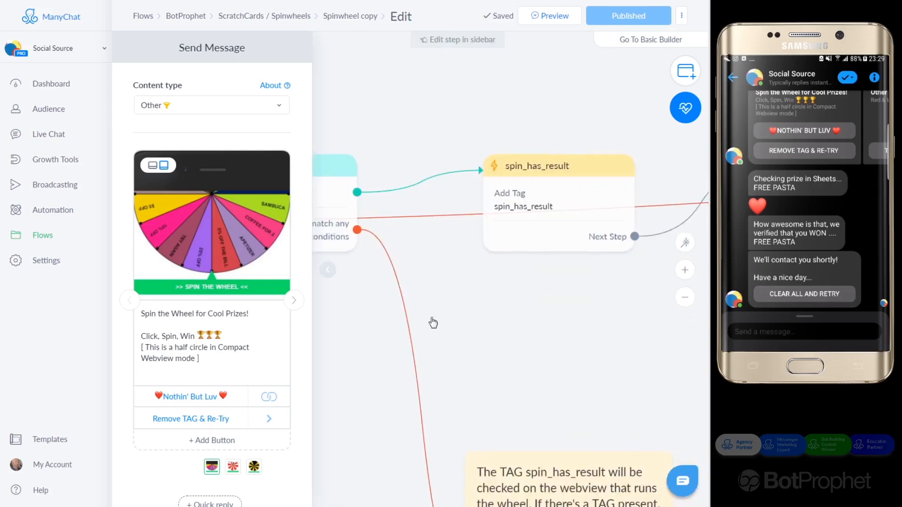
pyautogui.moveTo(628, 336); pyautogui.dragTo(359, 334)
pyautogui.moveTo(822, 329); pyautogui.dragTo(566, 325)
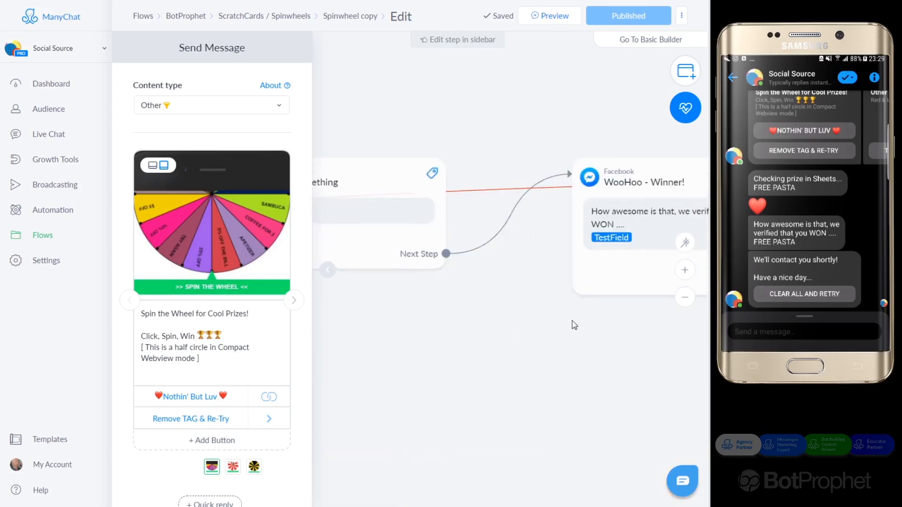
pyautogui.moveTo(615, 323); pyautogui.dragTo(445, 324)
pyautogui.click(539, 287)
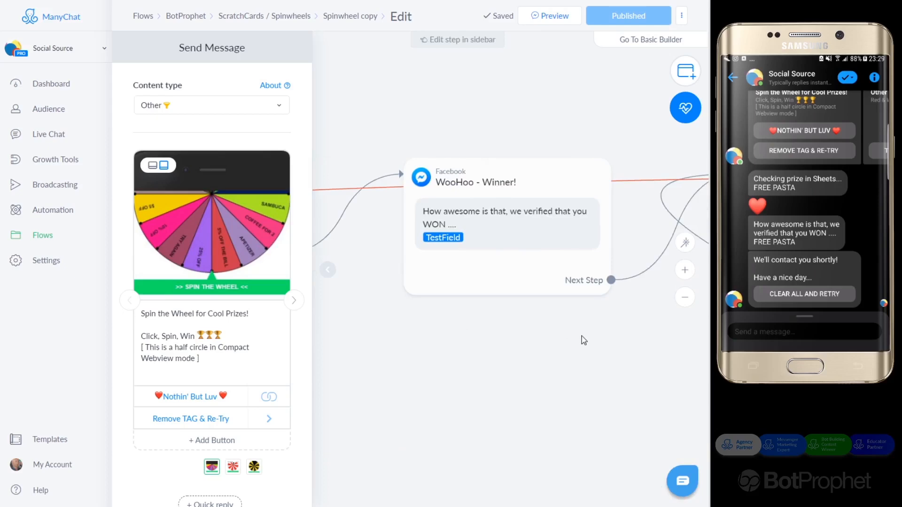
pyautogui.moveTo(571, 334); pyautogui.dragTo(443, 318)
pyautogui.moveTo(614, 351); pyautogui.dragTo(423, 329)
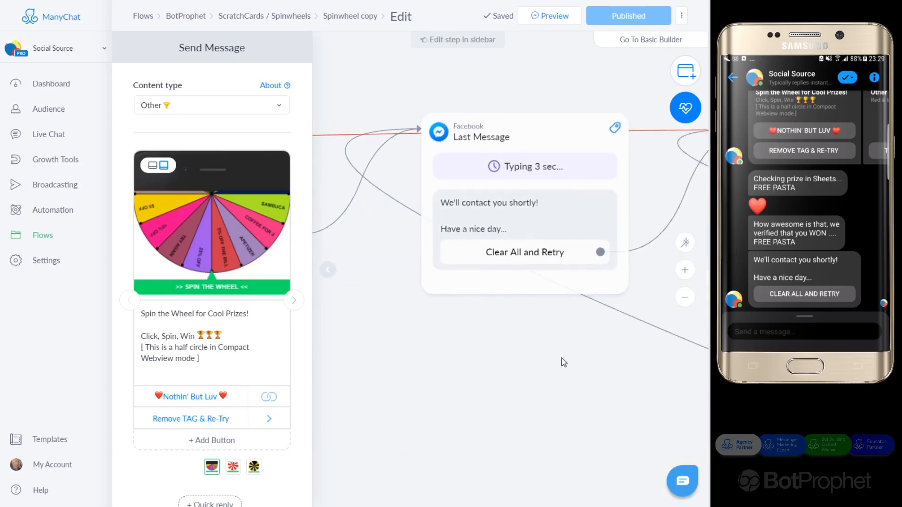
pyautogui.moveTo(563, 359); pyautogui.dragTo(417, 349)
pyautogui.moveTo(672, 359); pyautogui.dragTo(468, 339)
pyautogui.moveTo(597, 350); pyautogui.dragTo(471, 350)
pyautogui.moveTo(615, 334); pyautogui.dragTo(481, 334)
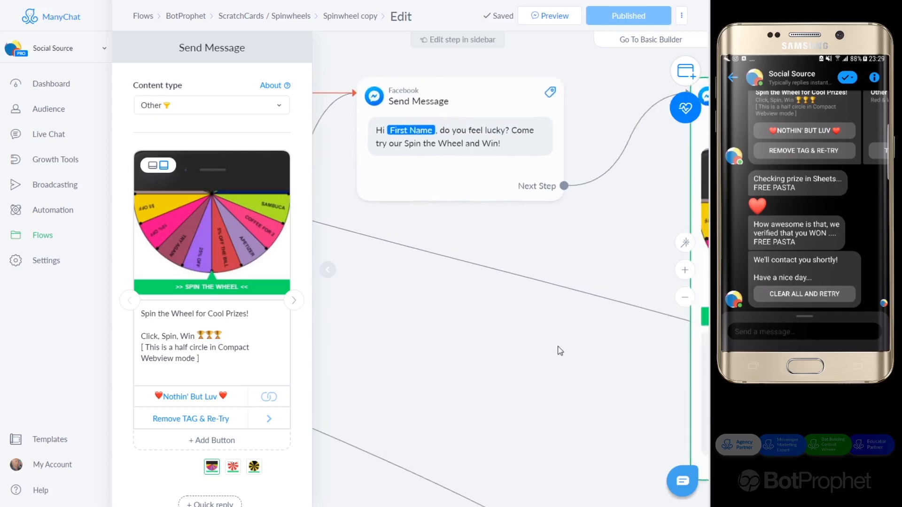
pyautogui.moveTo(676, 352); pyautogui.dragTo(533, 353)
pyautogui.moveTo(470, 256); pyautogui.dragTo(433, 255)
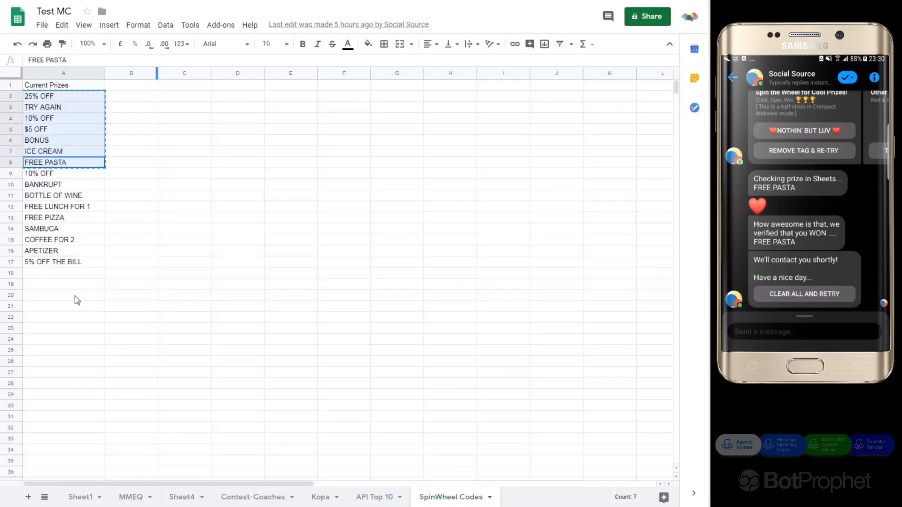
# Copy the prizes in A2:A17 of the SpinWheel Codes sheet and replace the BotProphet wheel segments with them
pyautogui.click(75, 261)
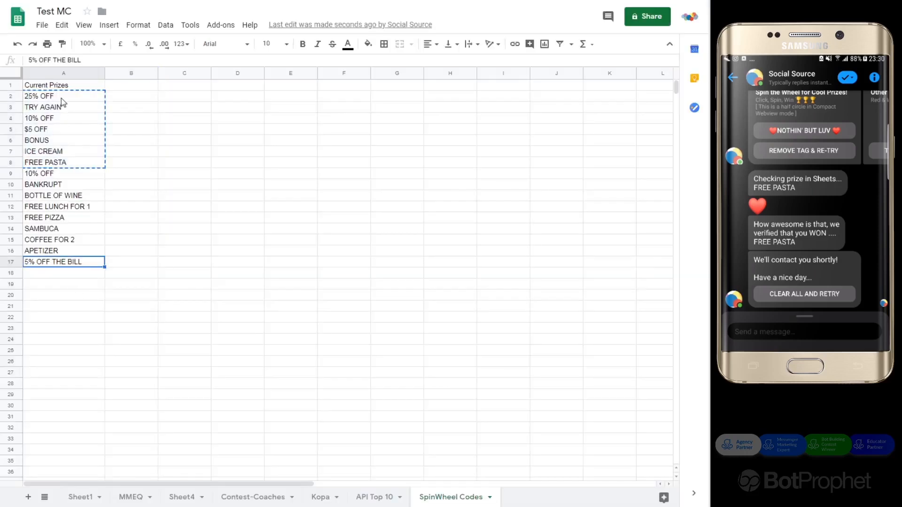
pyautogui.click(61, 98)
pyautogui.keyDown('shift'); pyautogui.click(75, 263); pyautogui.keyUp('shift')
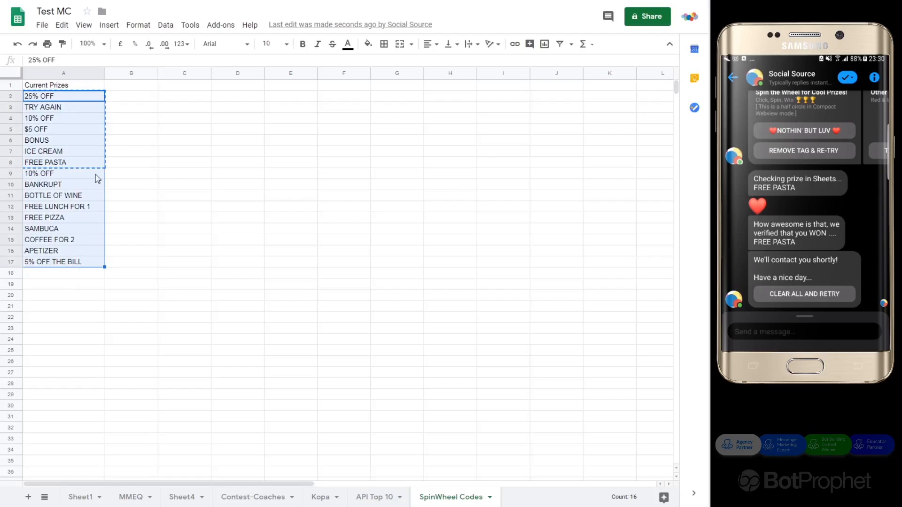
pyautogui.hotkey('ctrl', 'c')
pyautogui.hotkey('ctrl', 'Tab')
pyautogui.moveTo(227, 110); pyautogui.dragTo(157, 37)
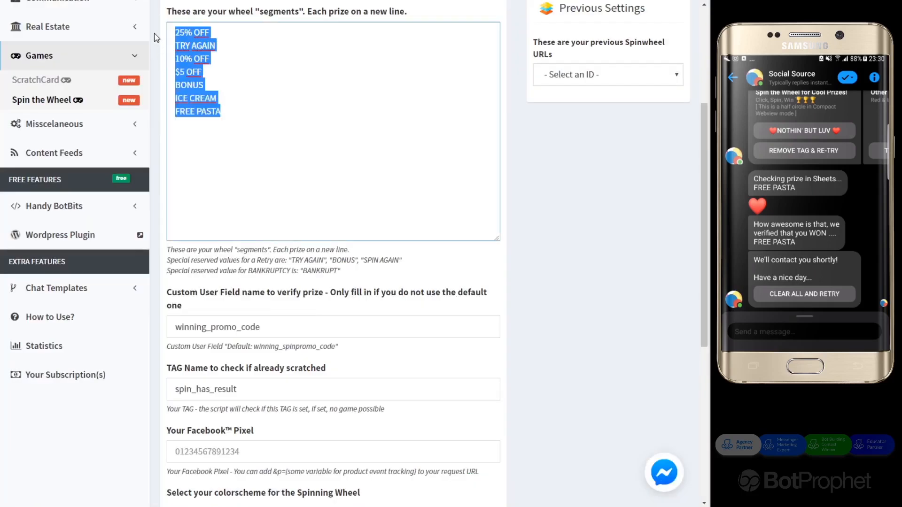
pyautogui.hotkey('ctrl', 'v')
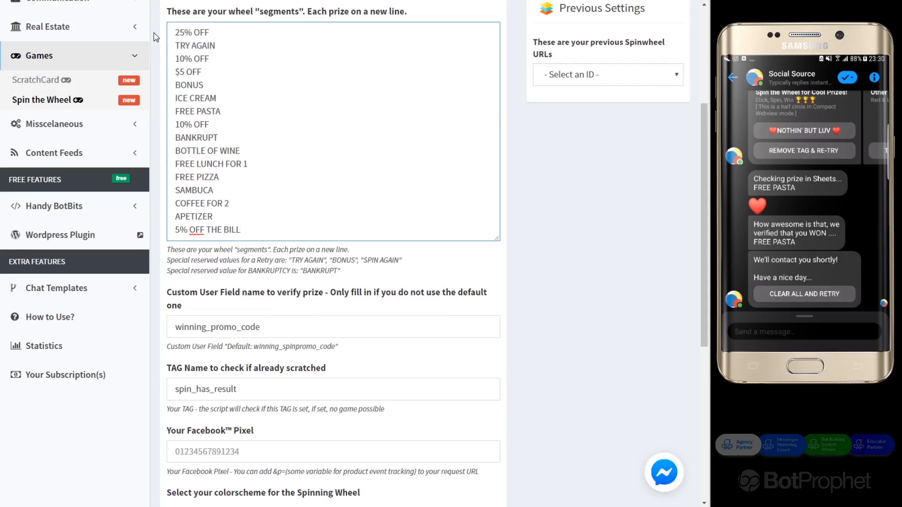
# Set the spinning wheel's colorscheme to Red/White and save the spinwheel settings
pyautogui.scroll(-7, 280, 352)
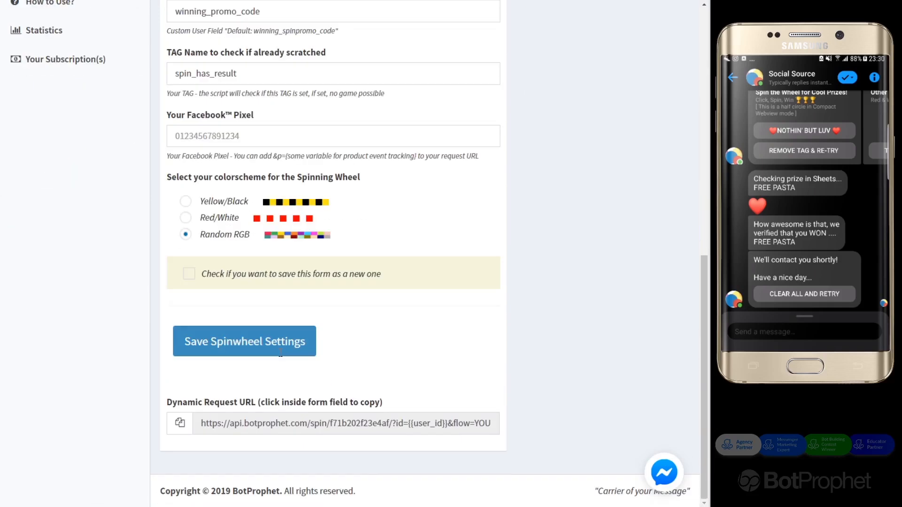
pyautogui.click(186, 219)
pyautogui.click(296, 344)
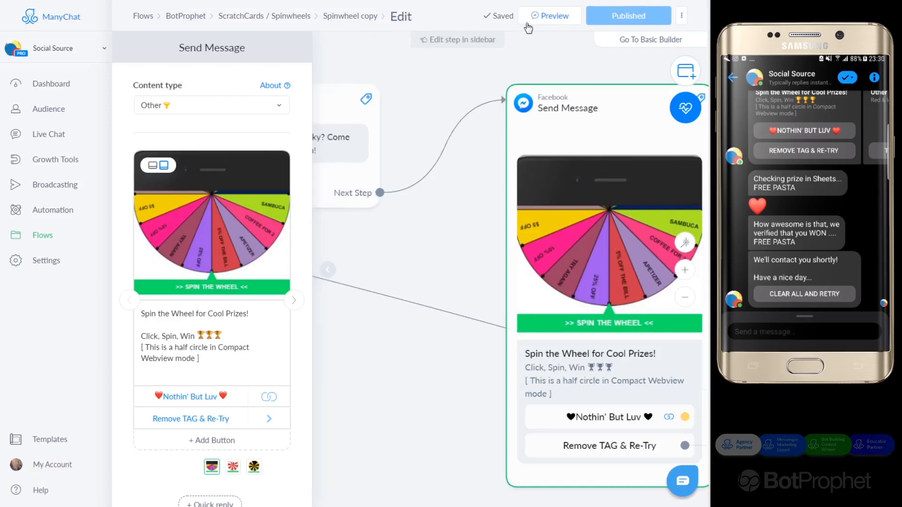
# Send a new flow preview from ManyChat, clear and retry in Messenger, and spin the updated wheel
pyautogui.click(544, 18)
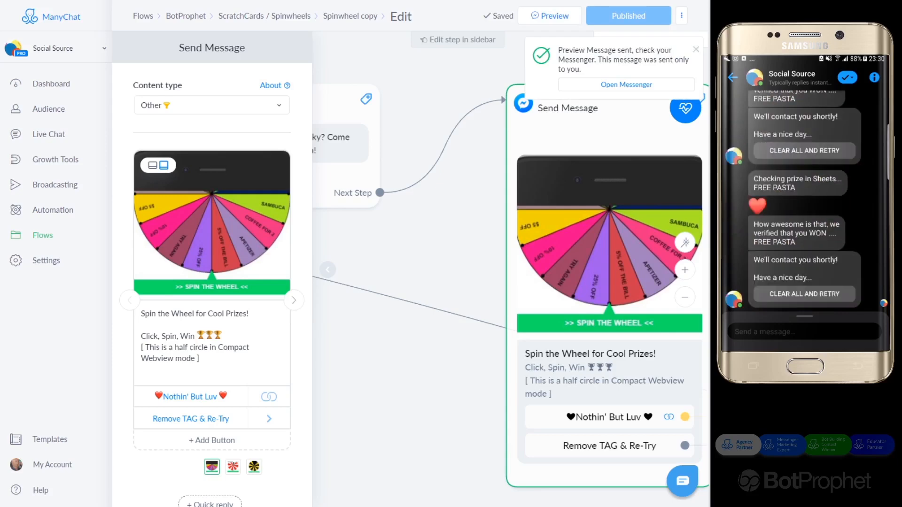
pyautogui.click(793, 295)
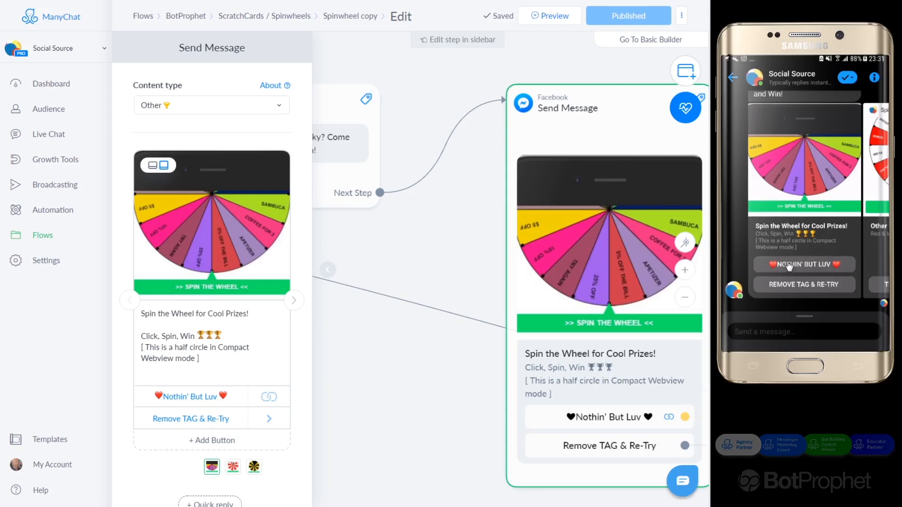
pyautogui.click(789, 266)
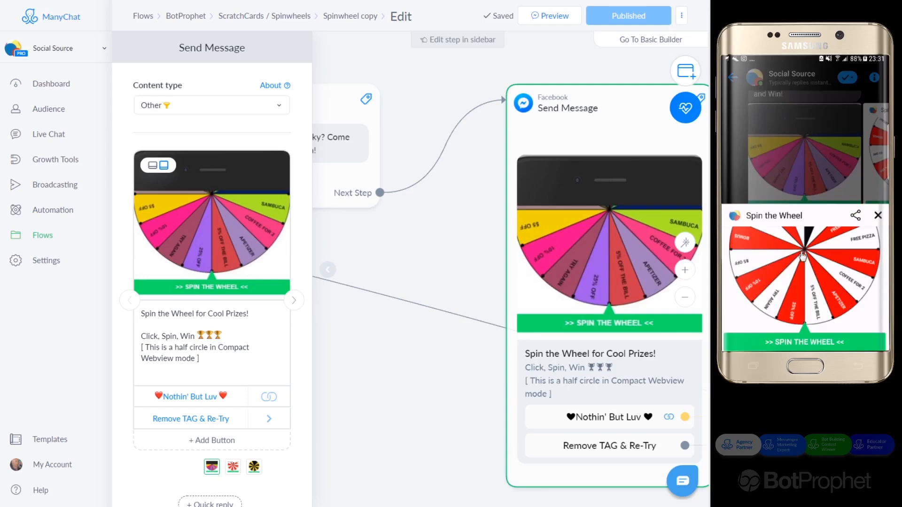
pyautogui.click(768, 346)
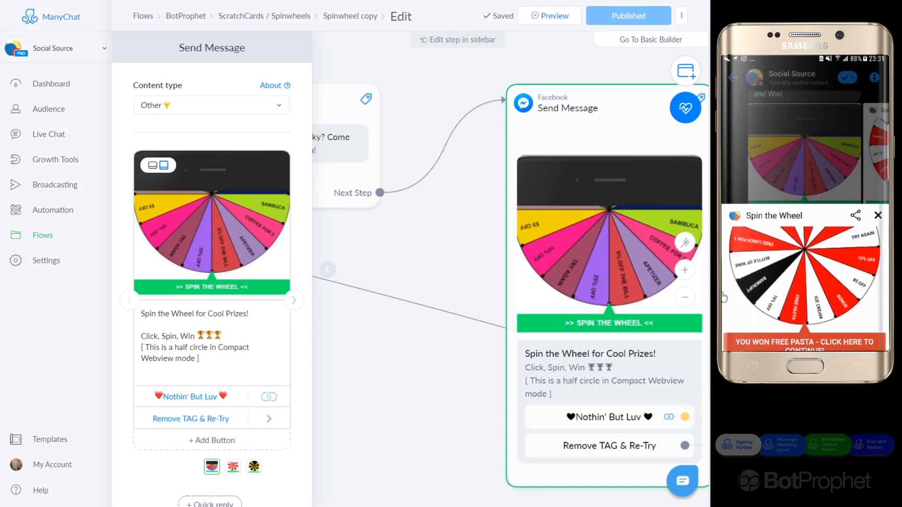
pyautogui.click(743, 305)
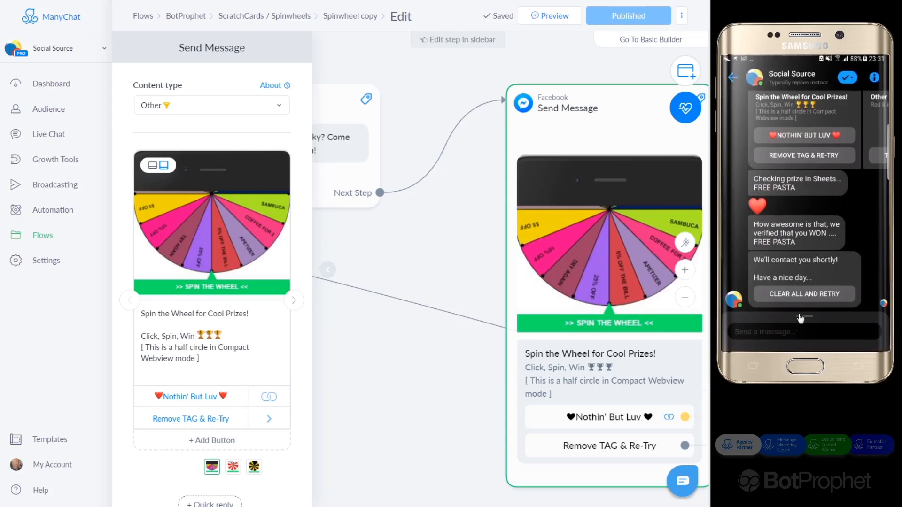
# Try to open the wheel a second time from the Nothin' But Luv button and close its webview
pyautogui.click(786, 136)
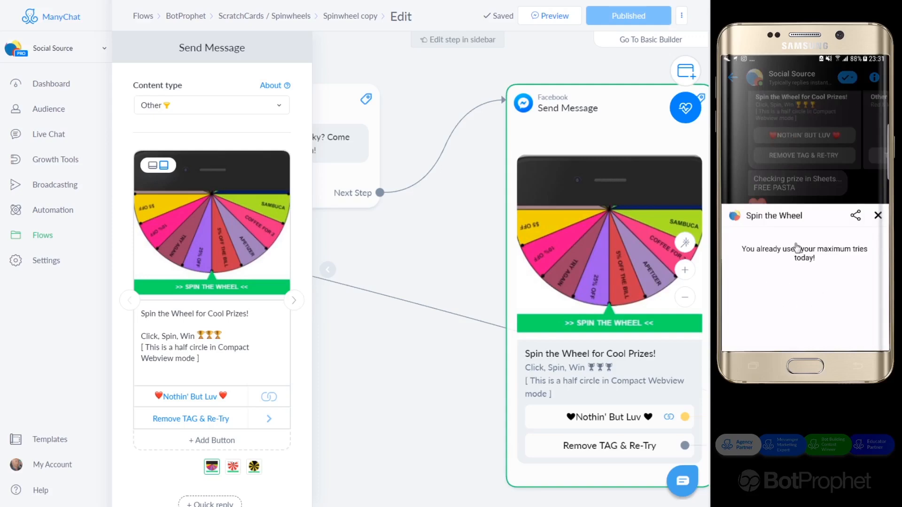
pyautogui.click(878, 216)
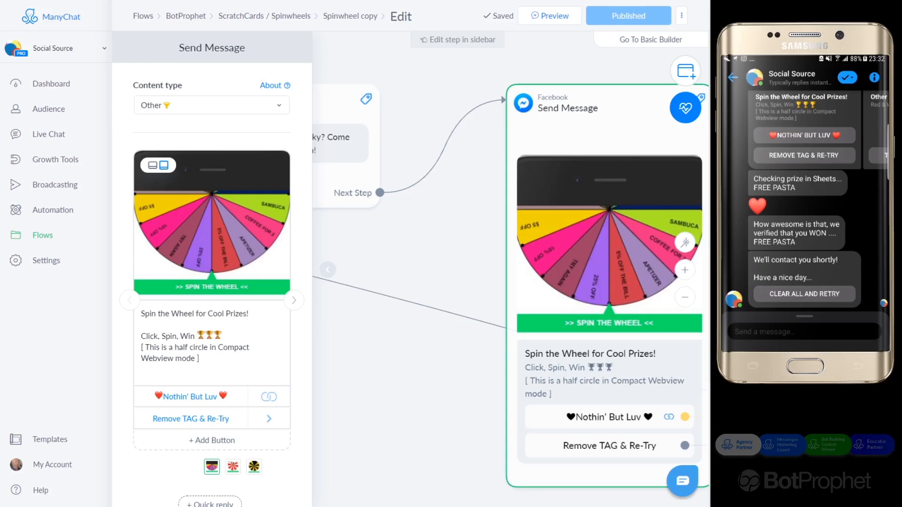
# Review the sheet's prize list and BotProphet's previous spinwheels, wheel segments and vertical offset
pyautogui.click(152, 0)
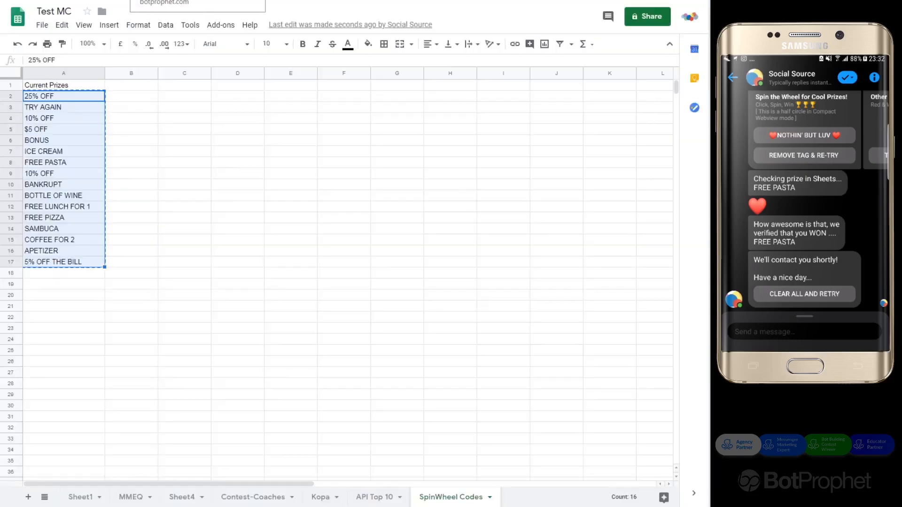
pyautogui.click(162, 0)
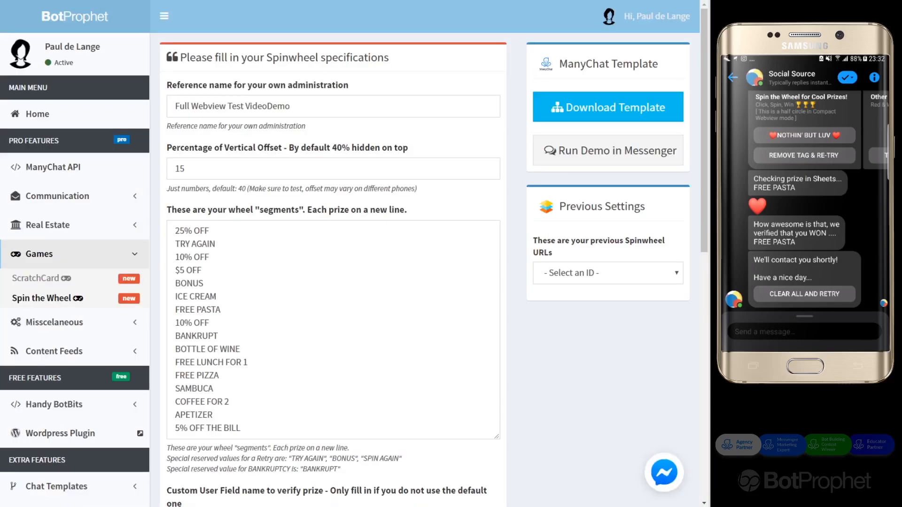
pyautogui.click(71, 1)
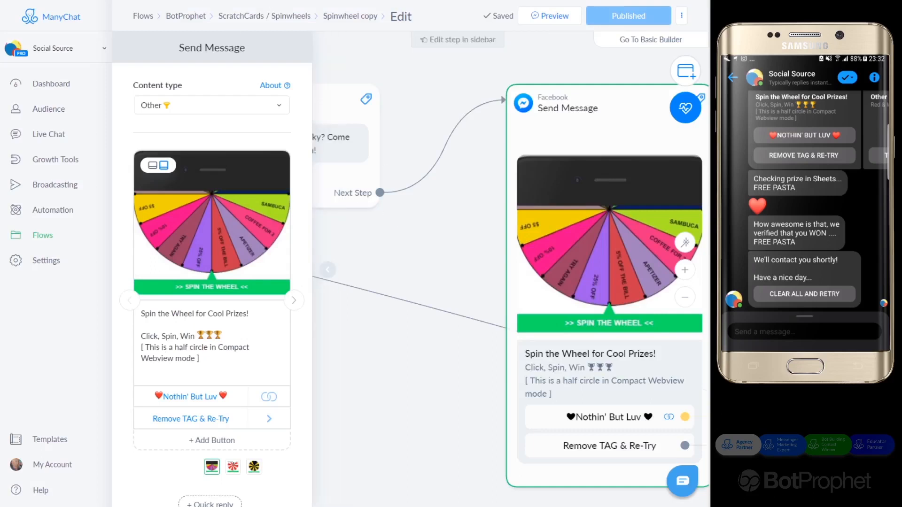
pyautogui.hotkey('ctrl', 'Tab')
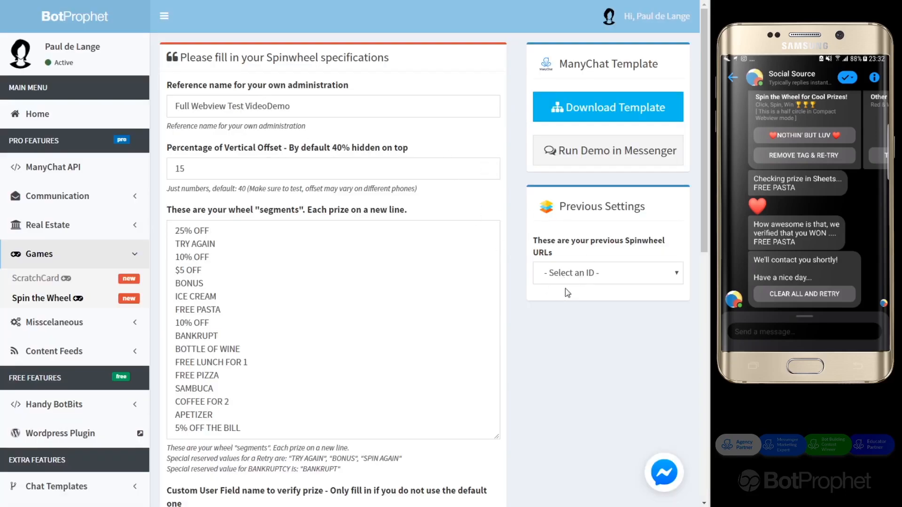
pyautogui.click(566, 275)
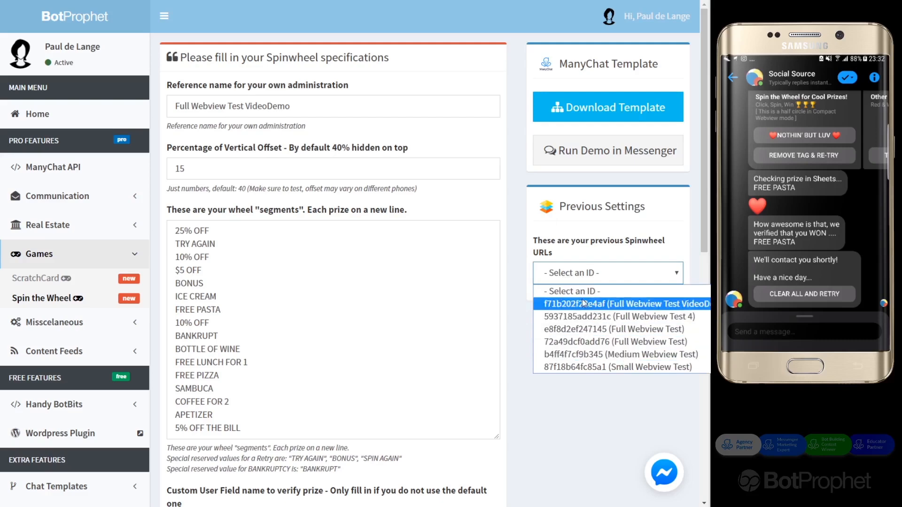
pyautogui.click(563, 292)
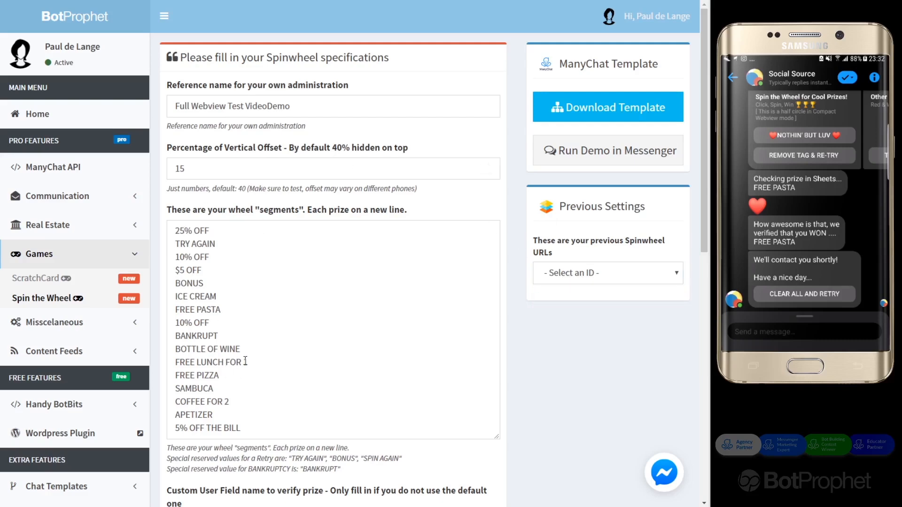
pyautogui.moveTo(247, 363); pyautogui.dragTo(201, 297)
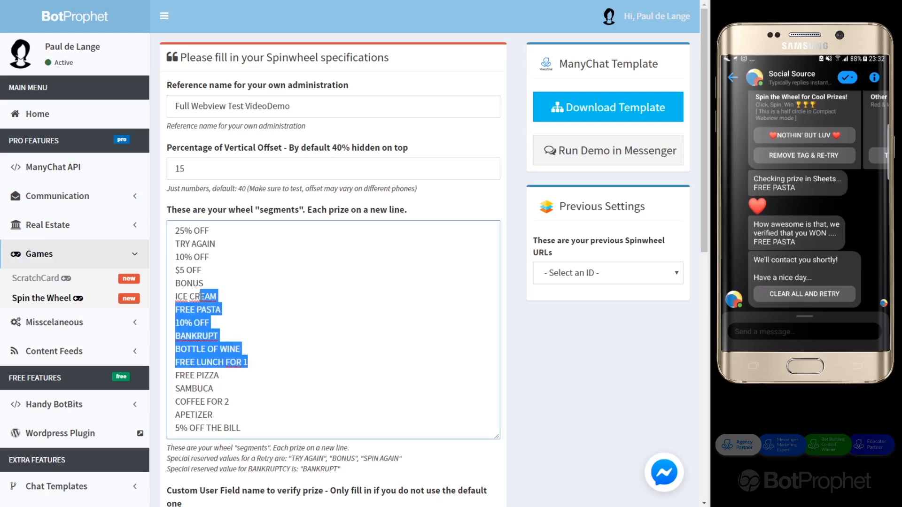
pyautogui.click(198, 294)
pyautogui.click(419, 205)
pyautogui.click(203, 173)
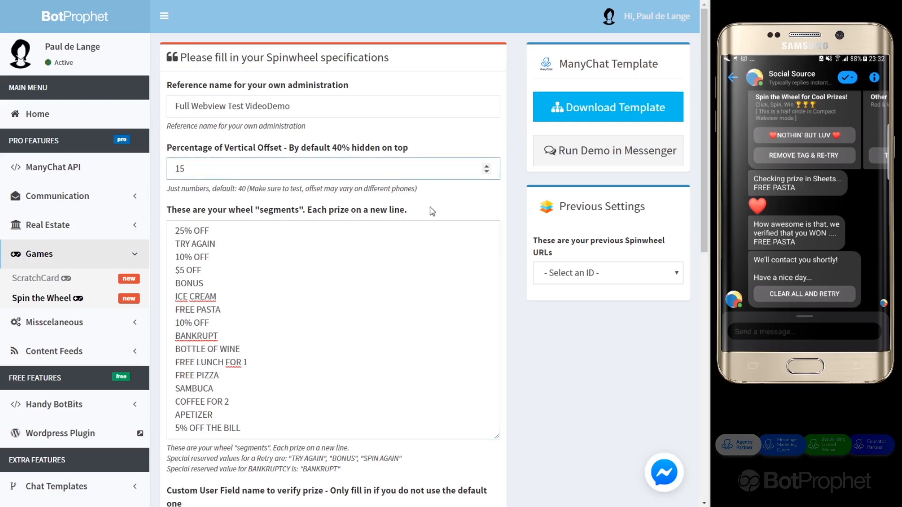
# Set the spinning wheel's colorscheme to Random RGB and save the spinwheel settings
pyautogui.scroll(-7, 330, 303)
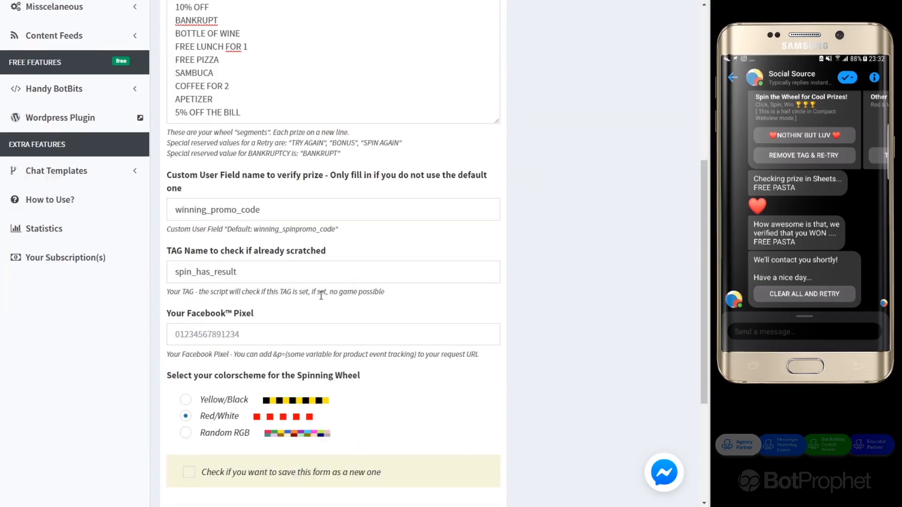
pyautogui.click(187, 433)
pyautogui.scroll(-1, 244, 393)
pyautogui.scroll(-3, 244, 408)
pyautogui.click(229, 343)
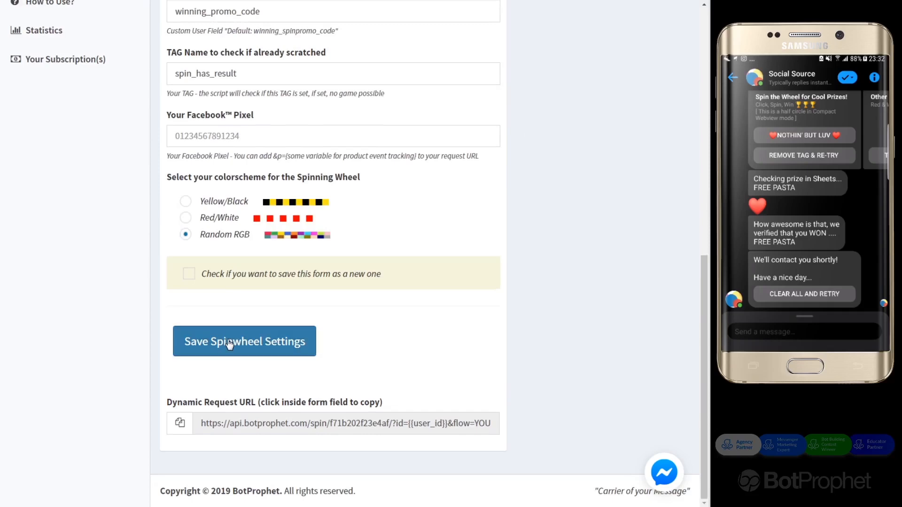